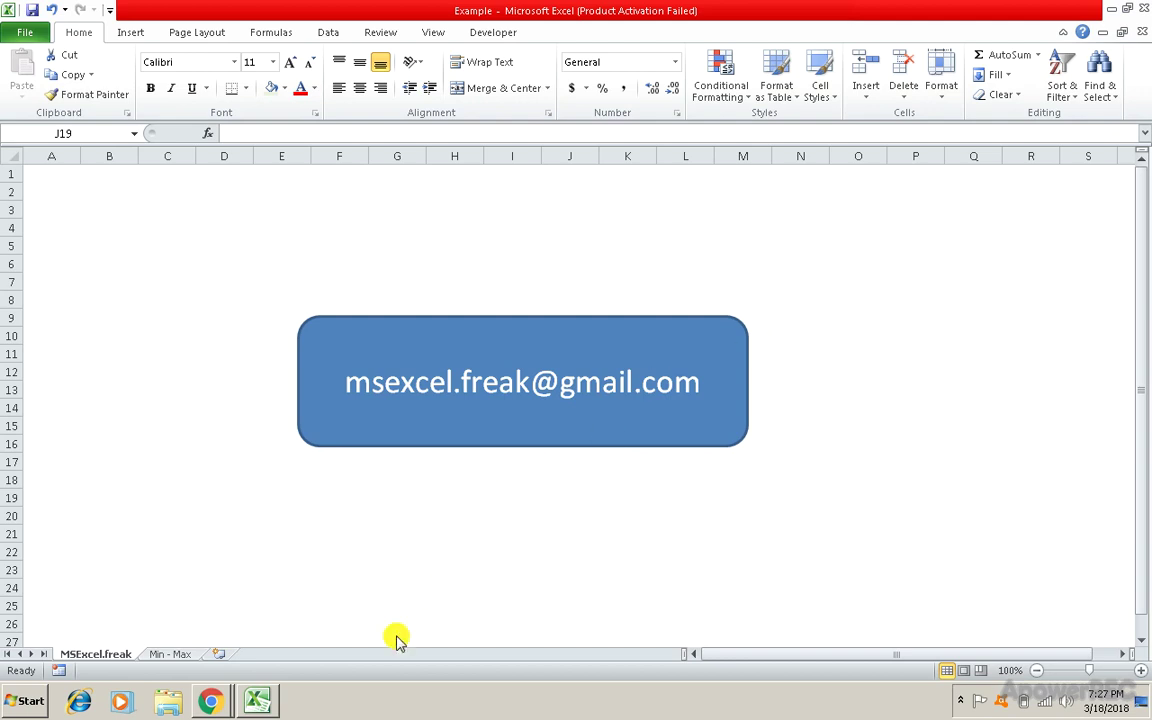
- Switch to the Min - Max sheet and select the Data Set 1 column
{"action": "left_click", "coordinate": [185, 652]}
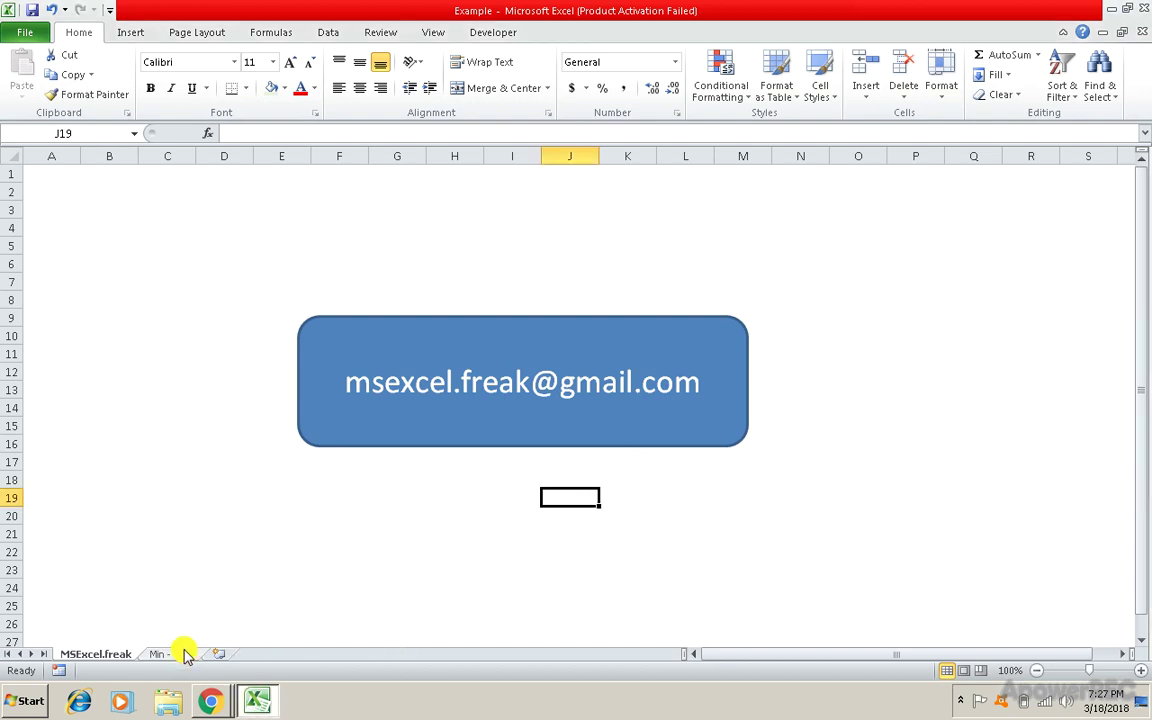
{"action": "left_click", "coordinate": [178, 653]}
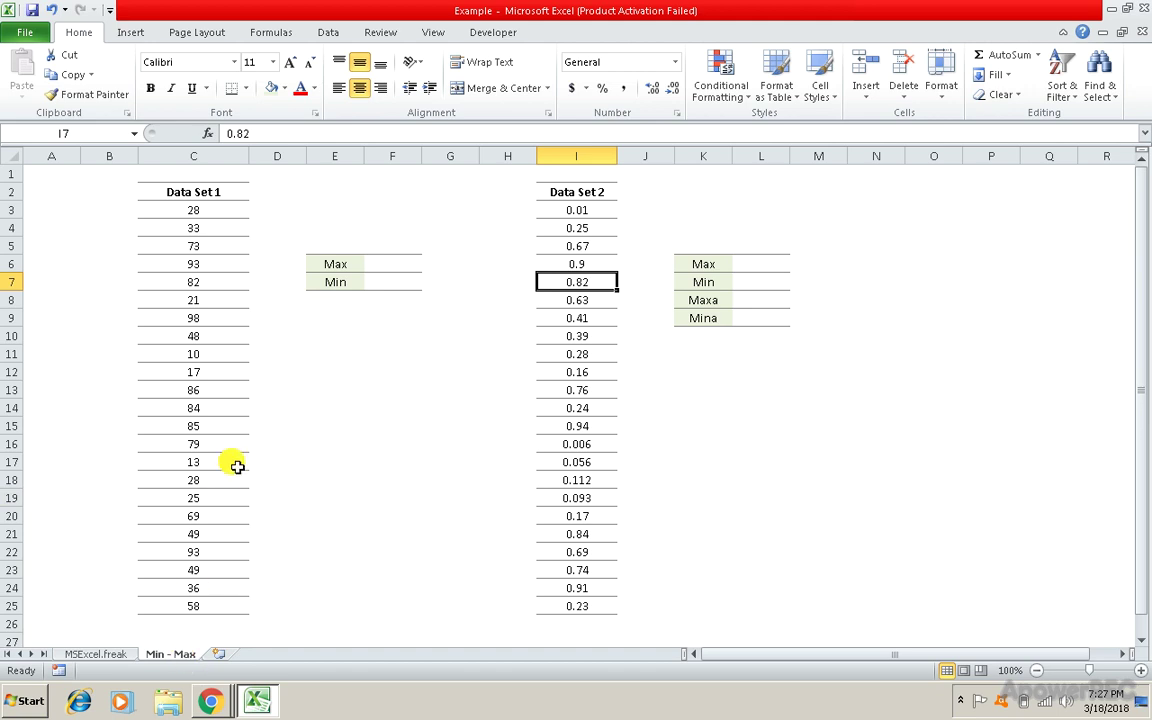
{"action": "left_click", "coordinate": [234, 152]}
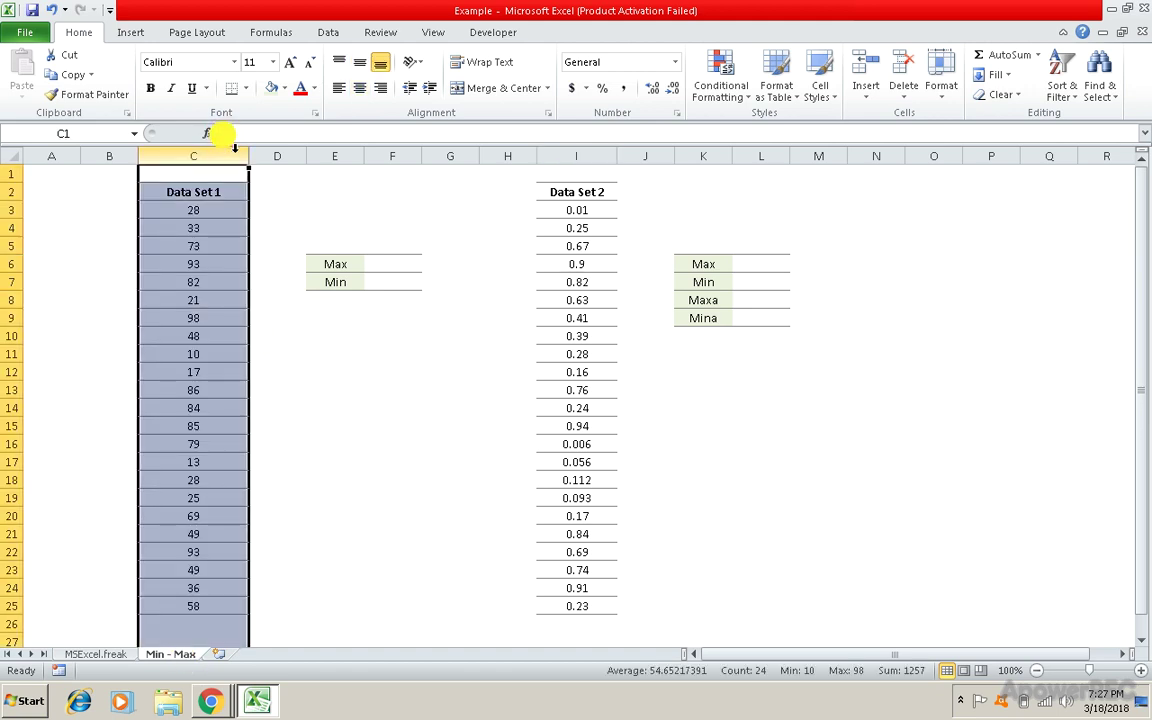
- Enter =MAX(C3:C25) in F6 to return Data Set 1's maximum, 98
{"action": "left_click", "coordinate": [404, 264]}
{"action": "type", "text": "=MAX"}
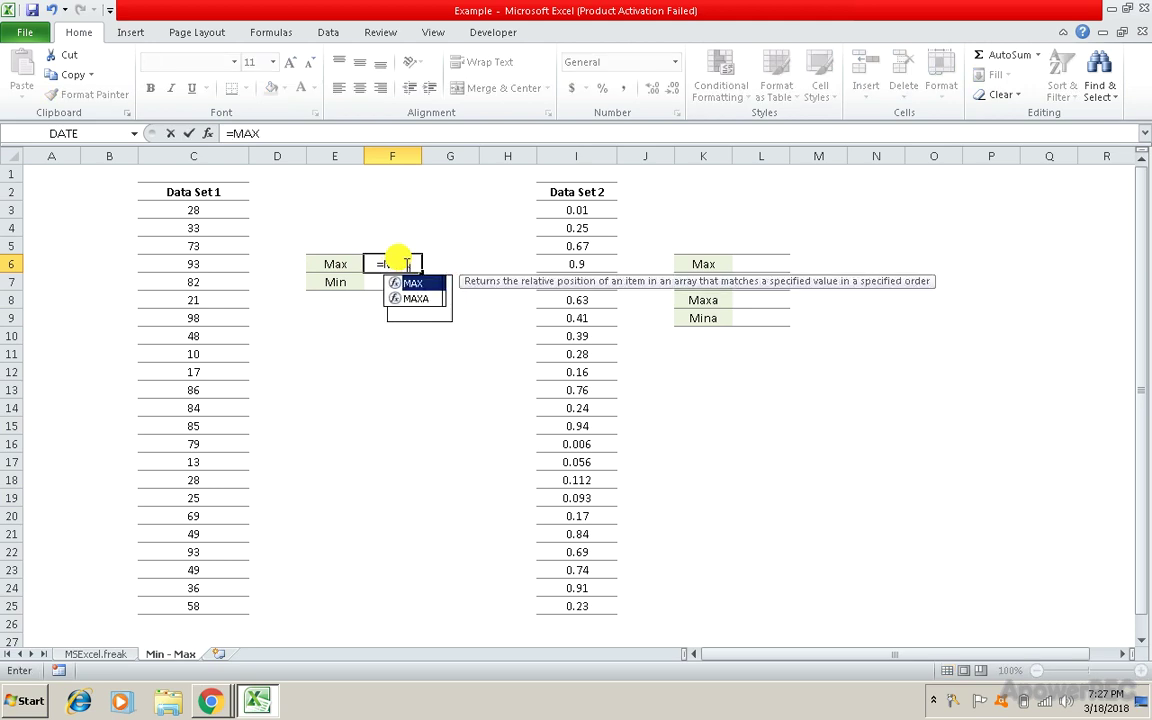
{"action": "type", "text": "("}
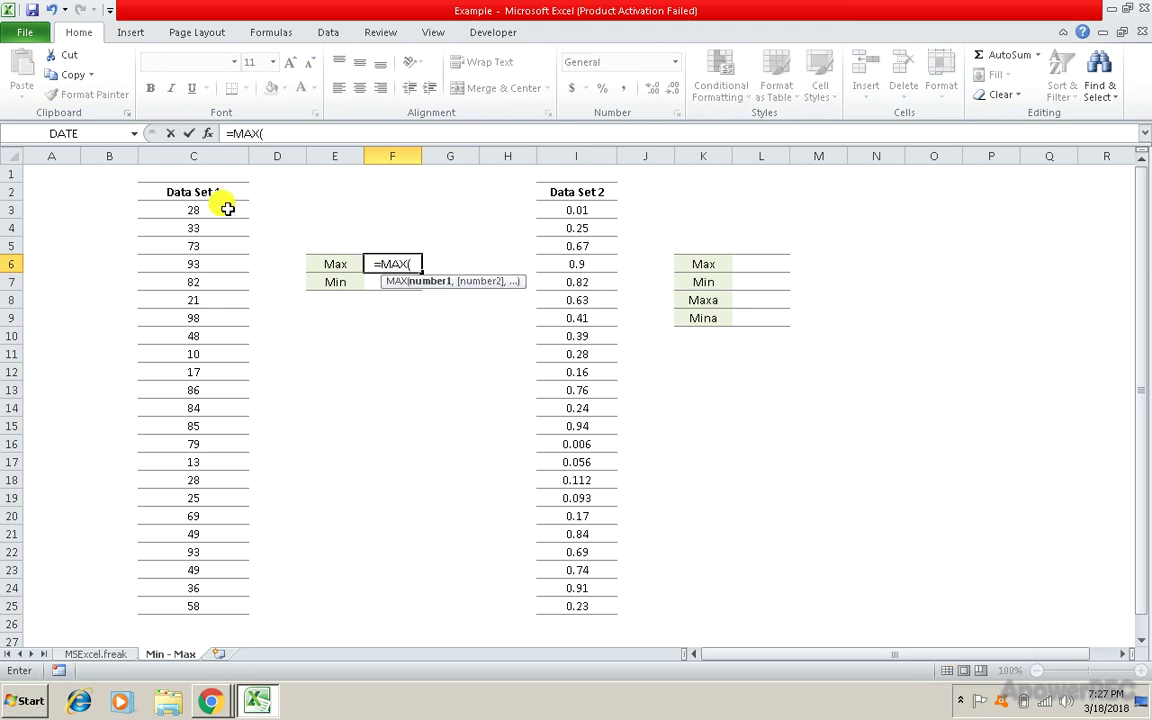
{"action": "left_click", "coordinate": [226, 210]}
{"action": "key", "text": "ctrl+shift+Down"}
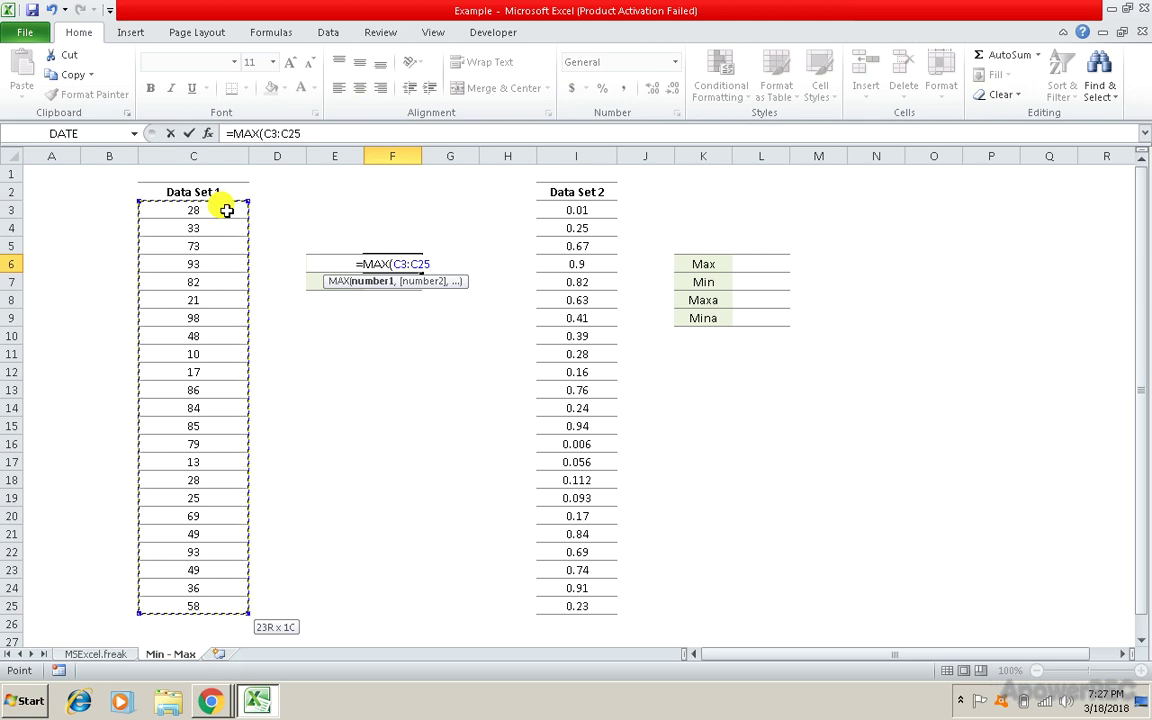
{"action": "type", "text": ")"}
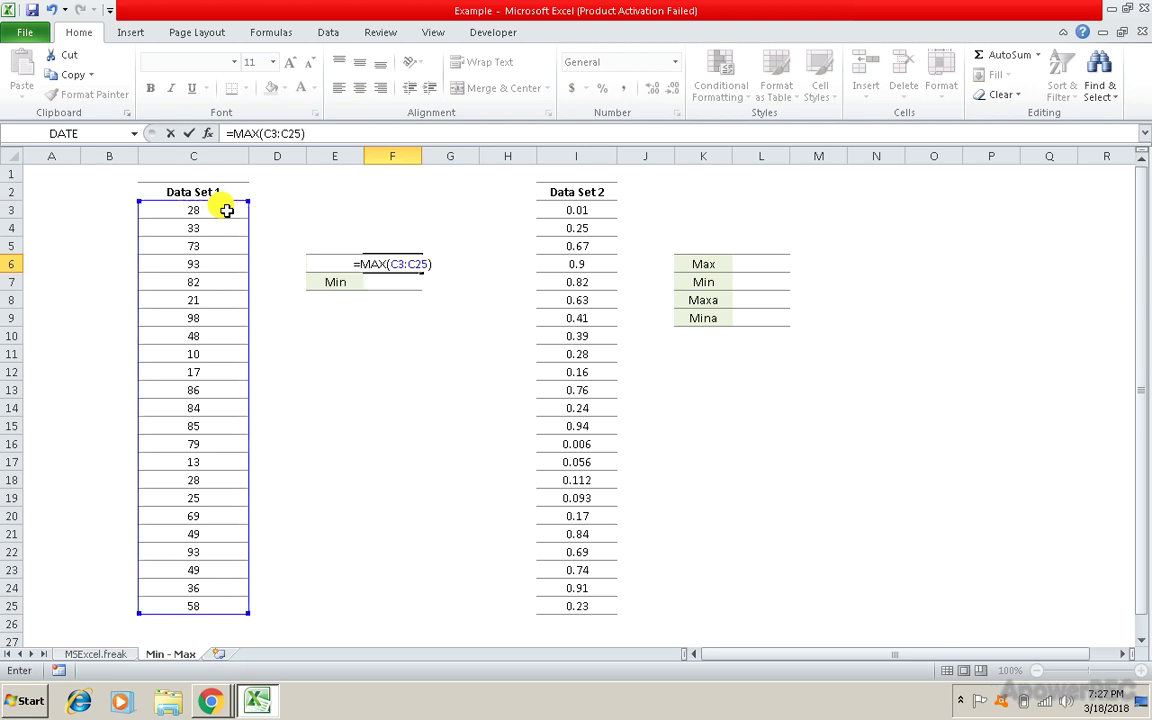
{"action": "key", "text": "Return"}
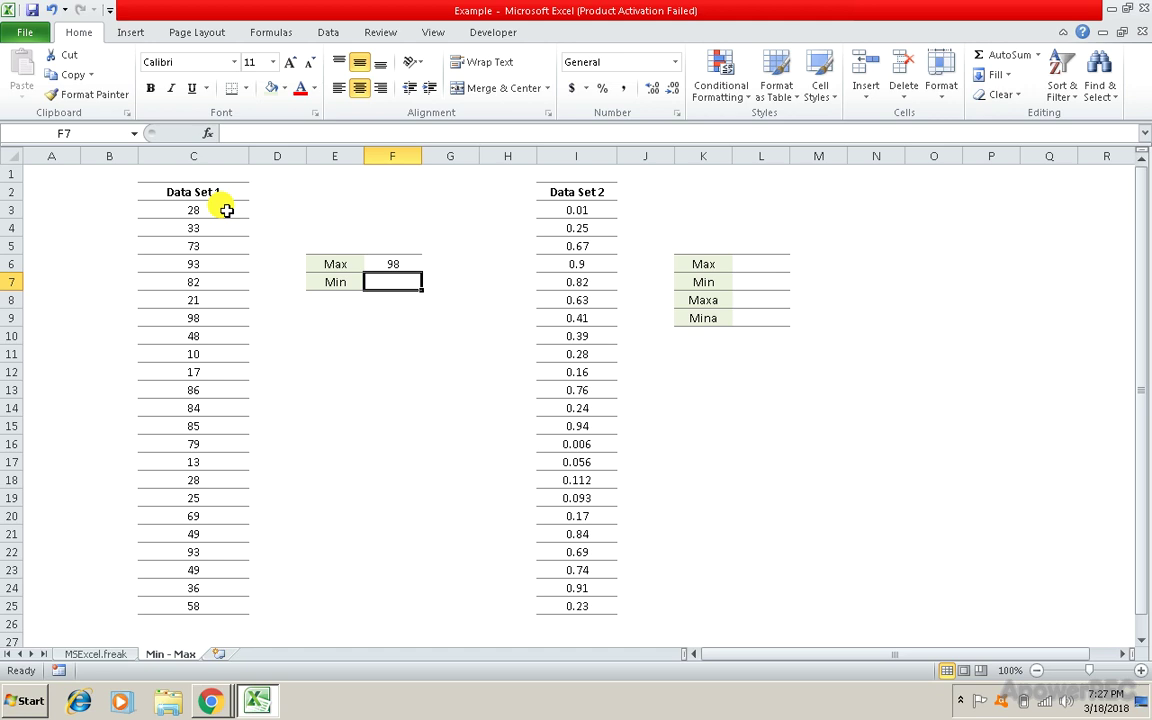
- Enter =MIN(C3:C25) in F7, returning 10, then move toward Data Set 2's results
{"action": "type", "text": "="}
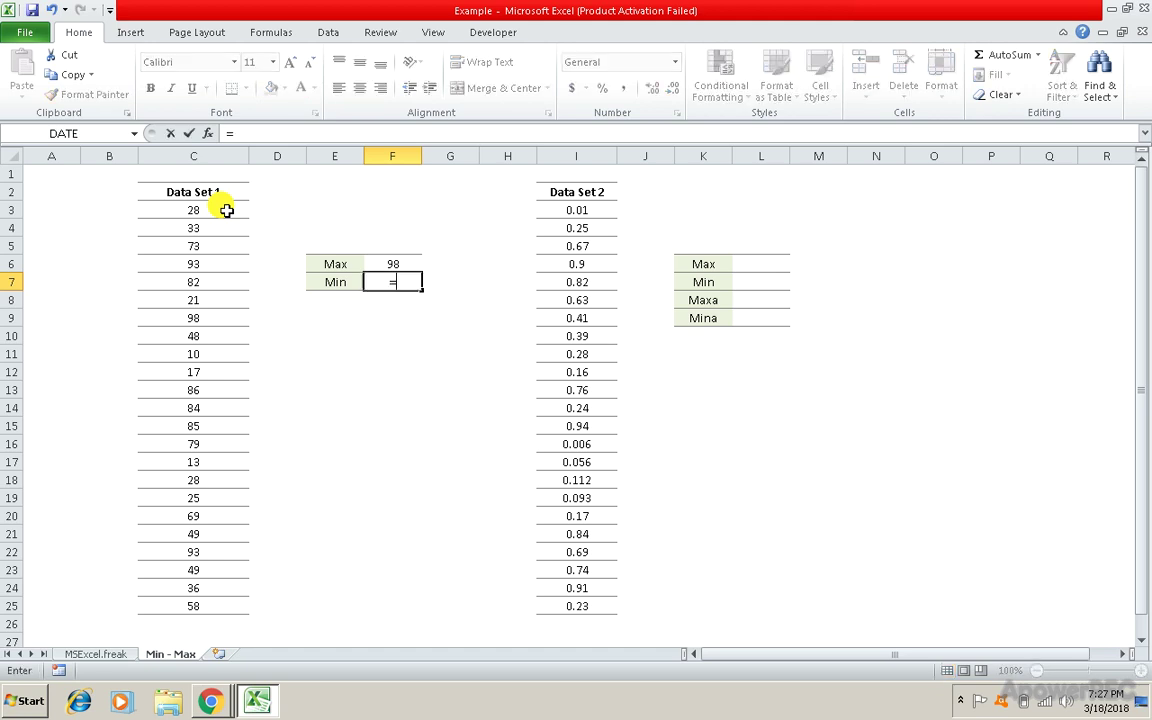
{"action": "type", "text": "MIN("}
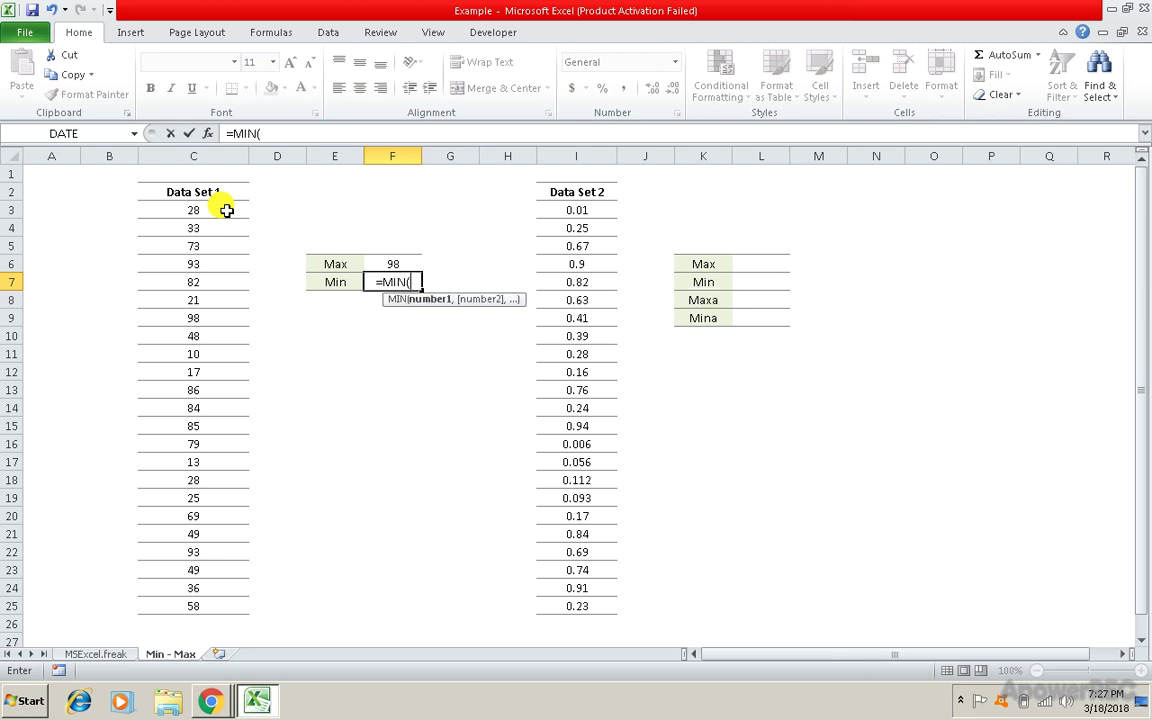
{"action": "left_click", "coordinate": [211, 208]}
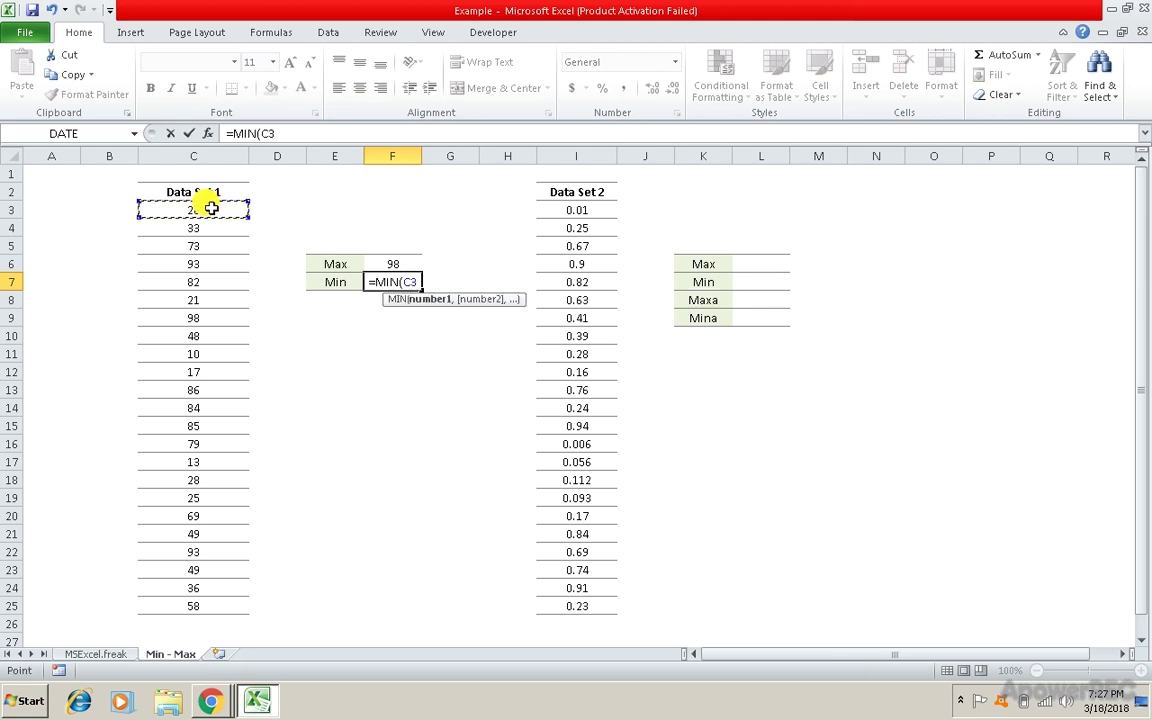
{"action": "key", "text": "ctrl+shift+Down"}
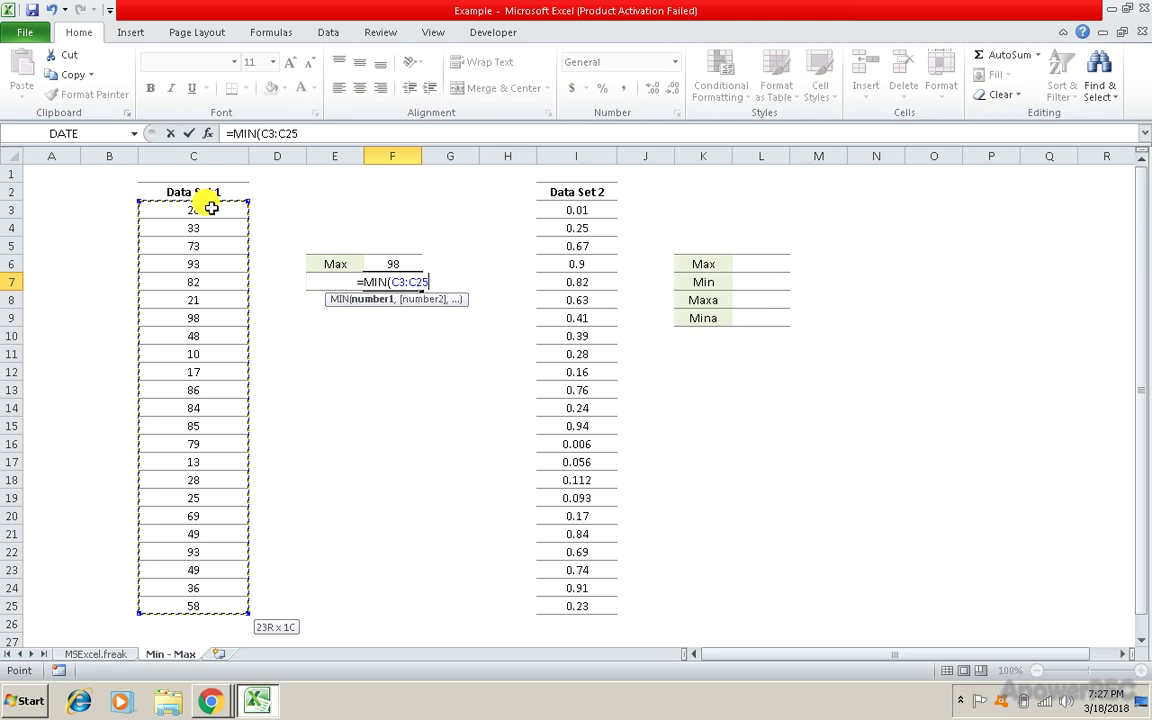
{"action": "type", "text": ")"}
{"action": "key", "text": "Return"}
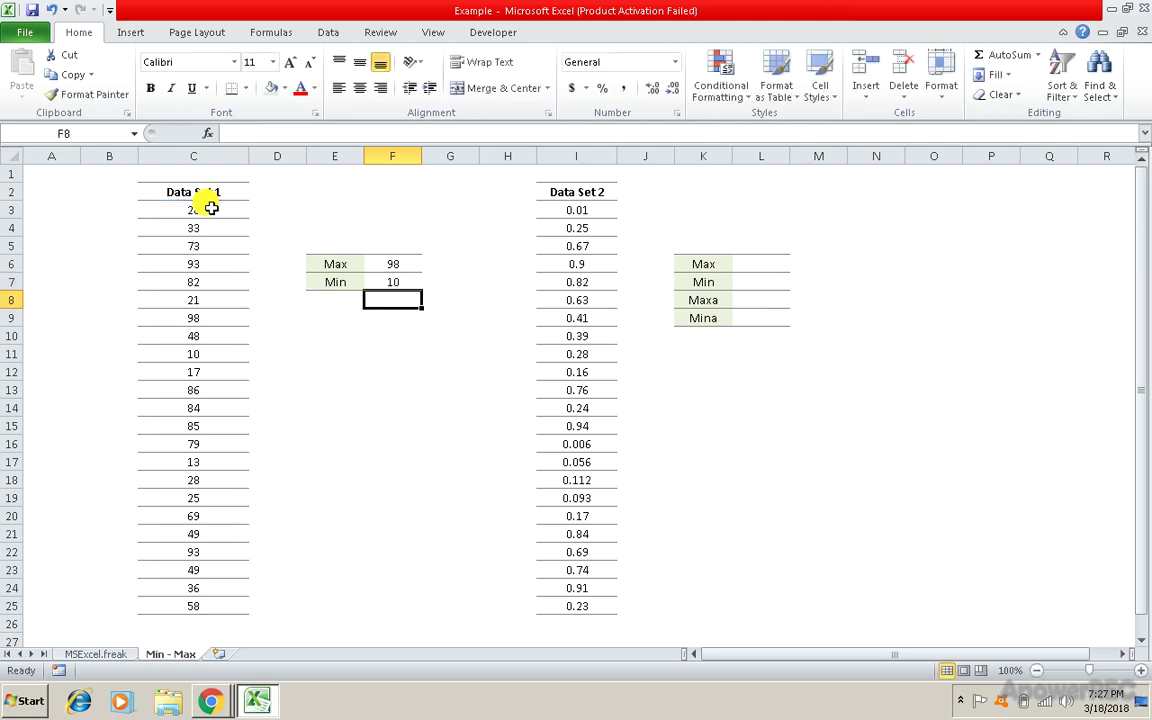
{"action": "key", "text": "Right"}
{"action": "key", "text": "Right"}
{"action": "key", "text": "Right"}
{"action": "key", "text": "Right"}
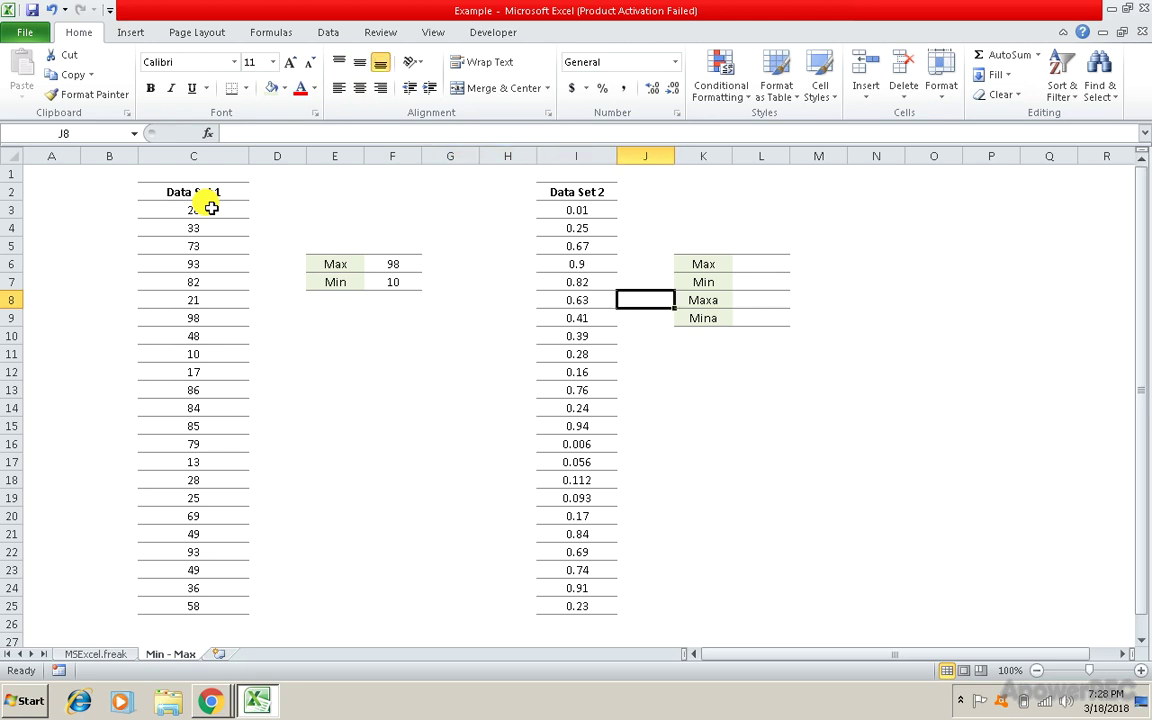
{"action": "key", "text": "Right"}
{"action": "key", "text": "Right"}
- Enter =MAX(I3:I25) in L6 to return Data Set 2's maximum, 0.94
{"action": "key", "text": "Up"}
{"action": "key", "text": "Up"}
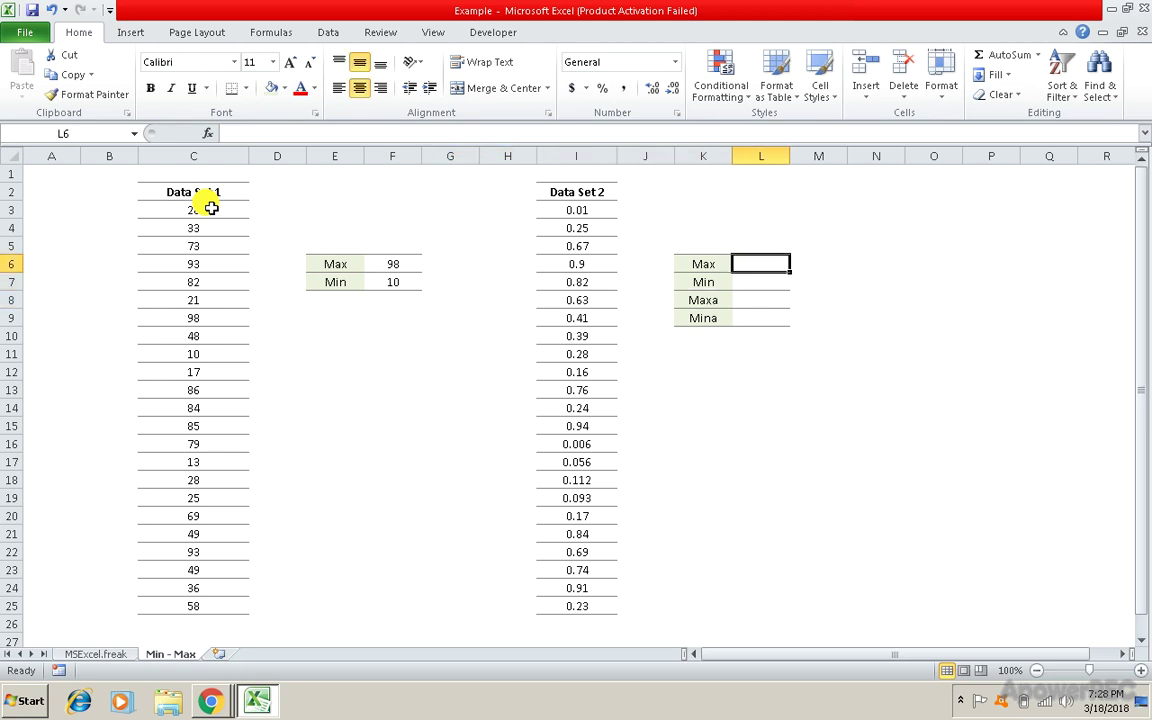
{"action": "type", "text": "=MAX("}
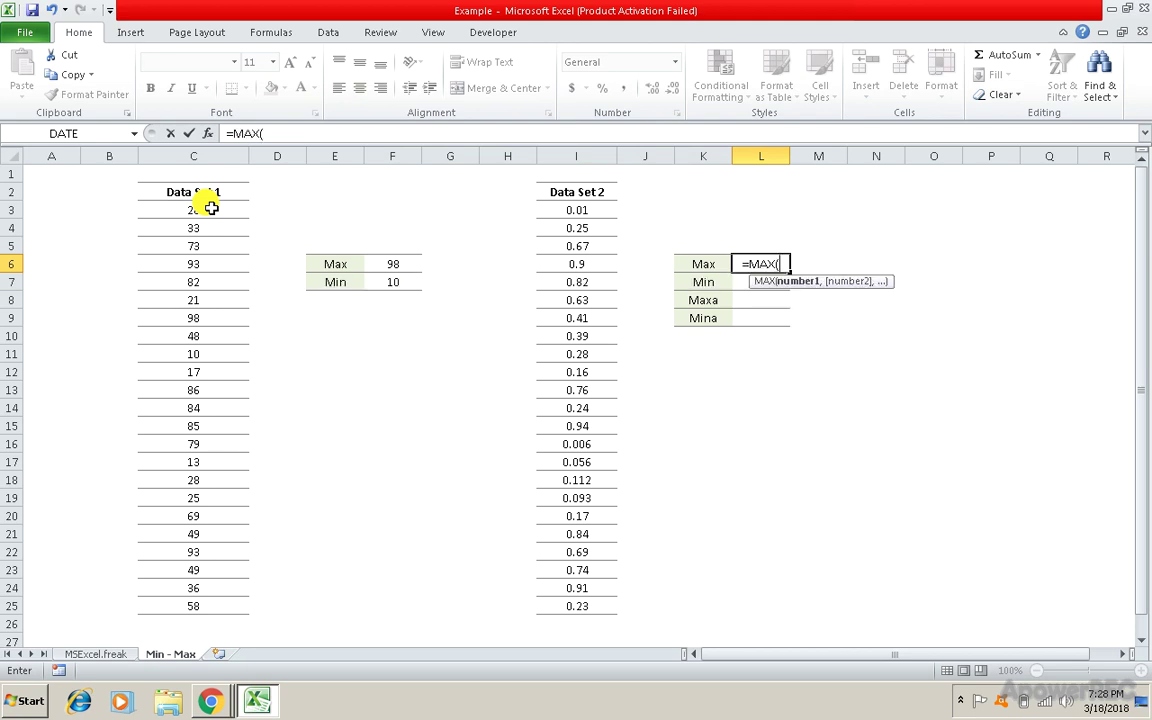
{"action": "left_click", "coordinate": [550, 209]}
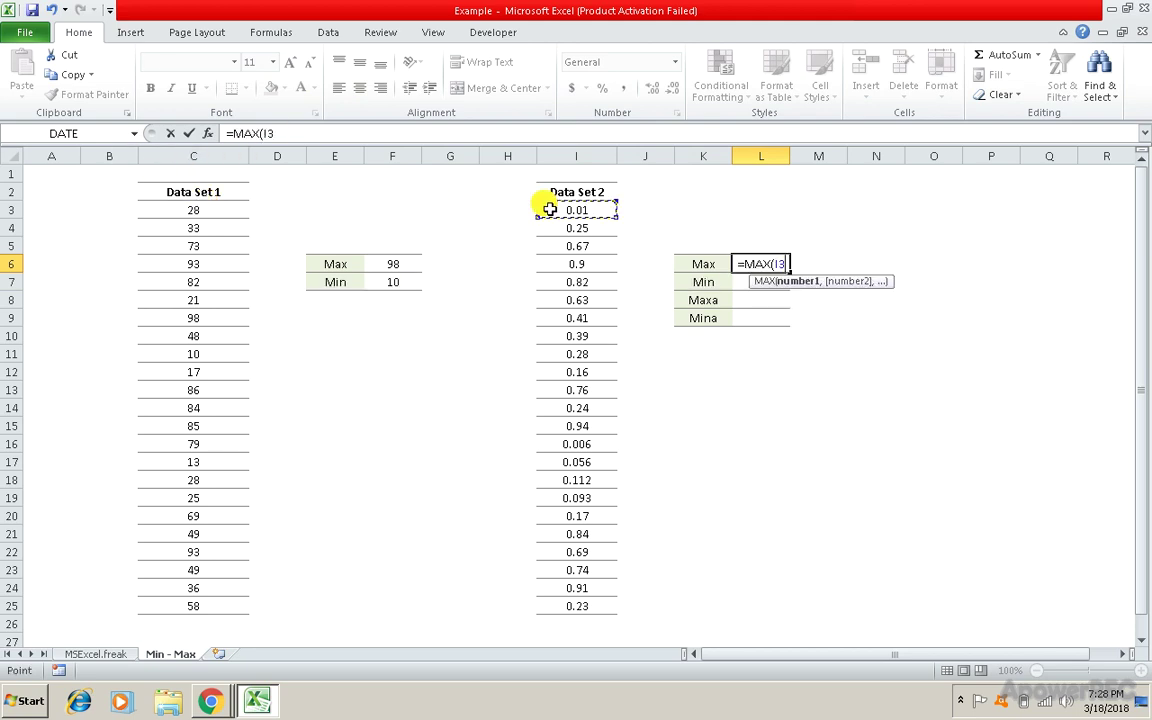
{"action": "key", "text": "ctrl+shift+Down"}
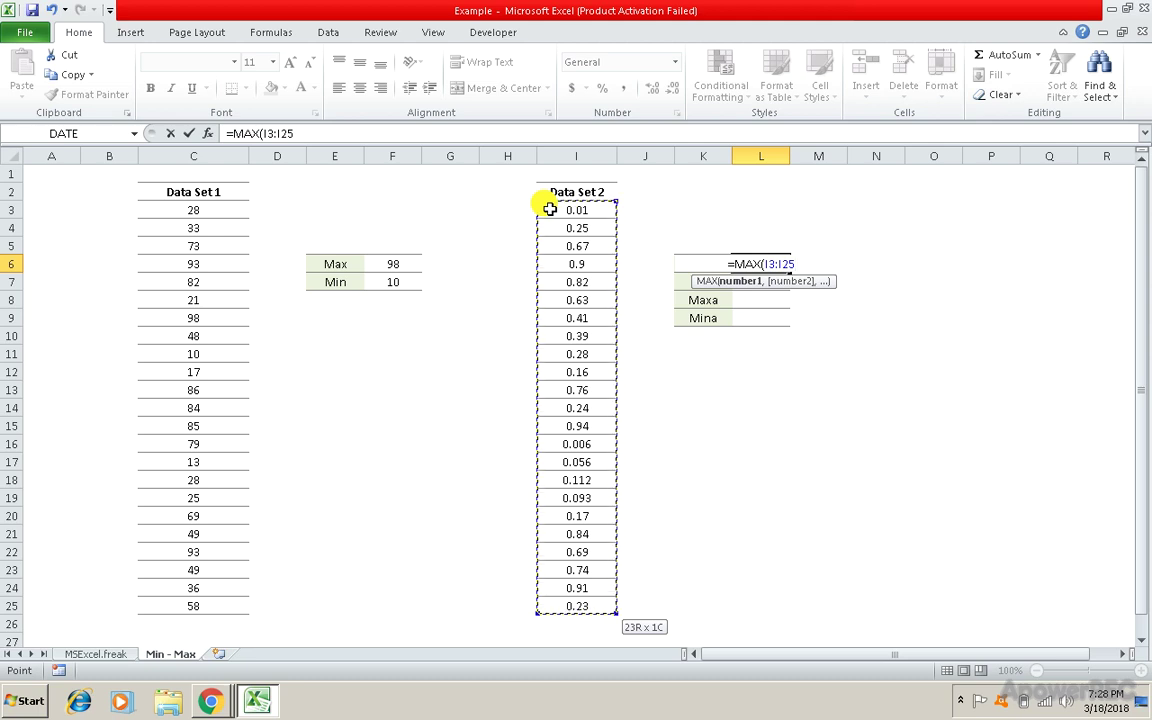
{"action": "type", "text": ")"}
{"action": "key", "text": "Return"}
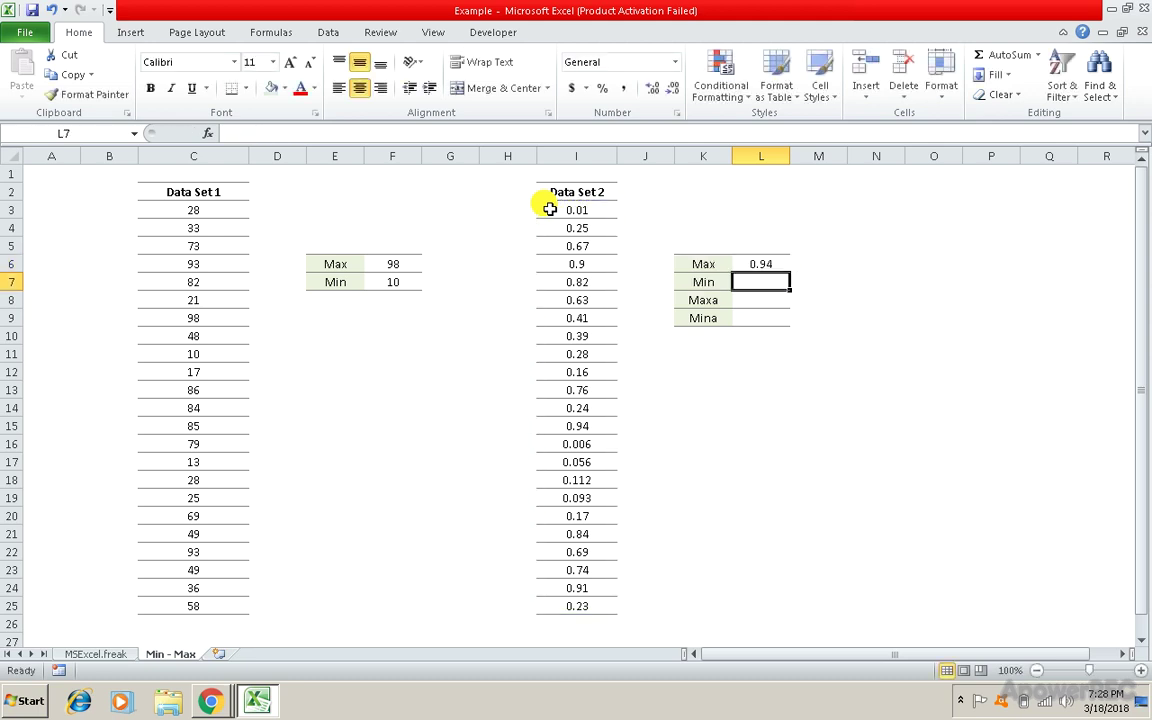
- Enter =MIN(I3:I25) in L7 to return Data Set 2's minimum, 0.006
{"action": "type", "text": "=MIN"}
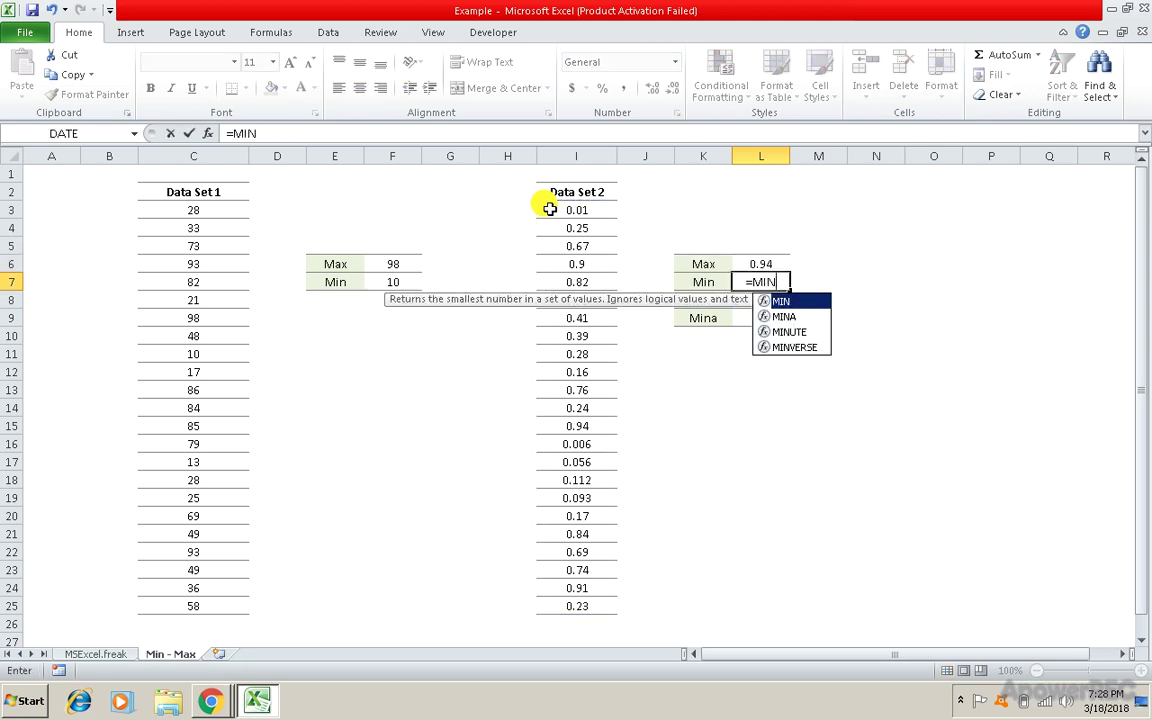
{"action": "type", "text": "("}
{"action": "left_click", "coordinate": [584, 210]}
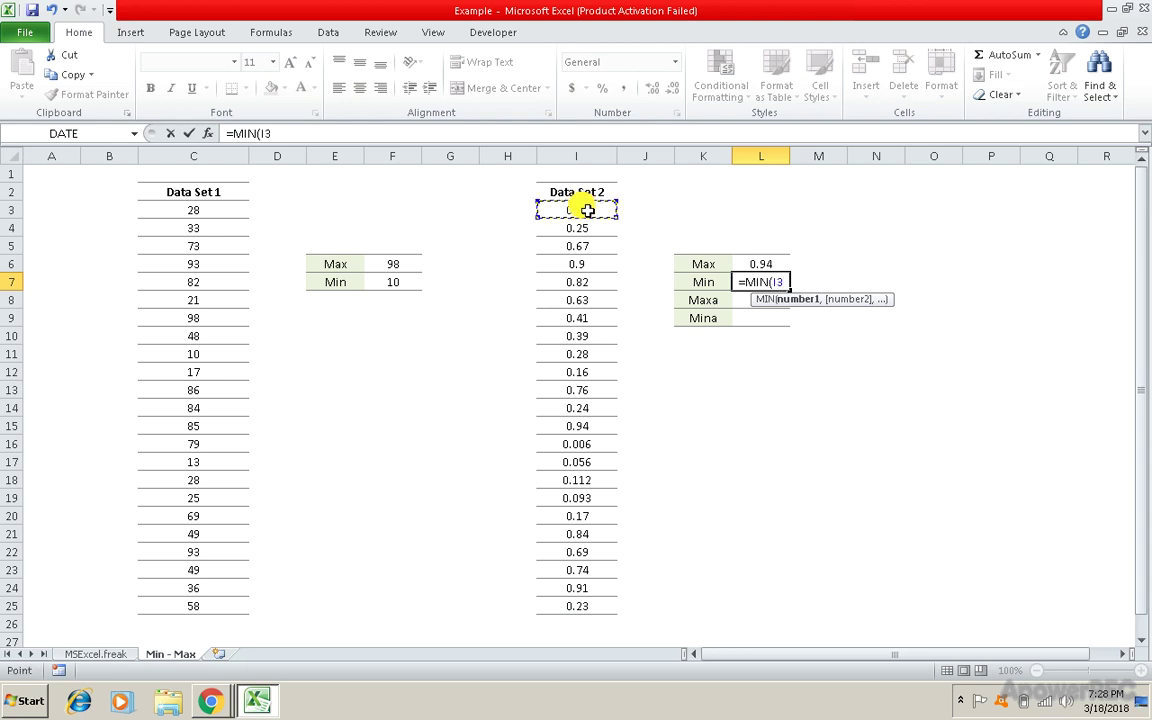
{"action": "key", "text": "ctrl+shift+Down"}
{"action": "type", "text": ")"}
{"action": "key", "text": "Return"}
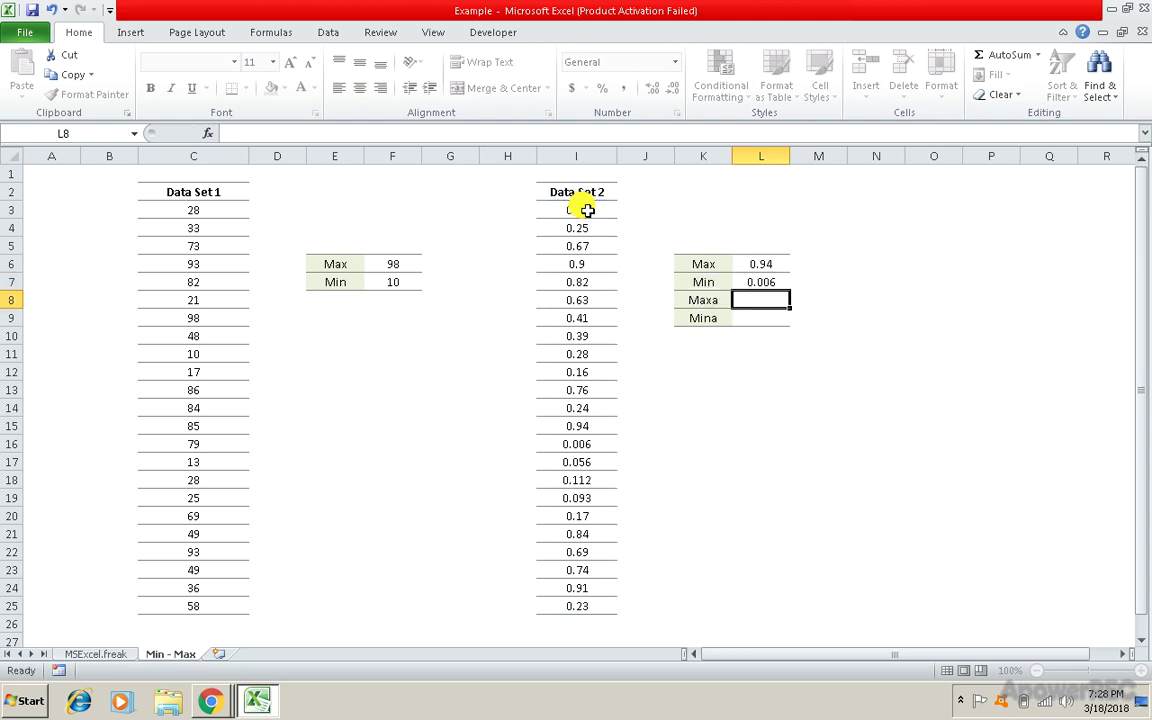
- Replace I6's 0.9 with TRUE and I7's 0.82 with FALSE in Data Set 2
{"action": "key", "text": "Left"}
{"action": "key", "text": "Left"}
{"action": "key", "text": "Left"}
{"action": "key", "text": "Up"}
{"action": "key", "text": "Up"}
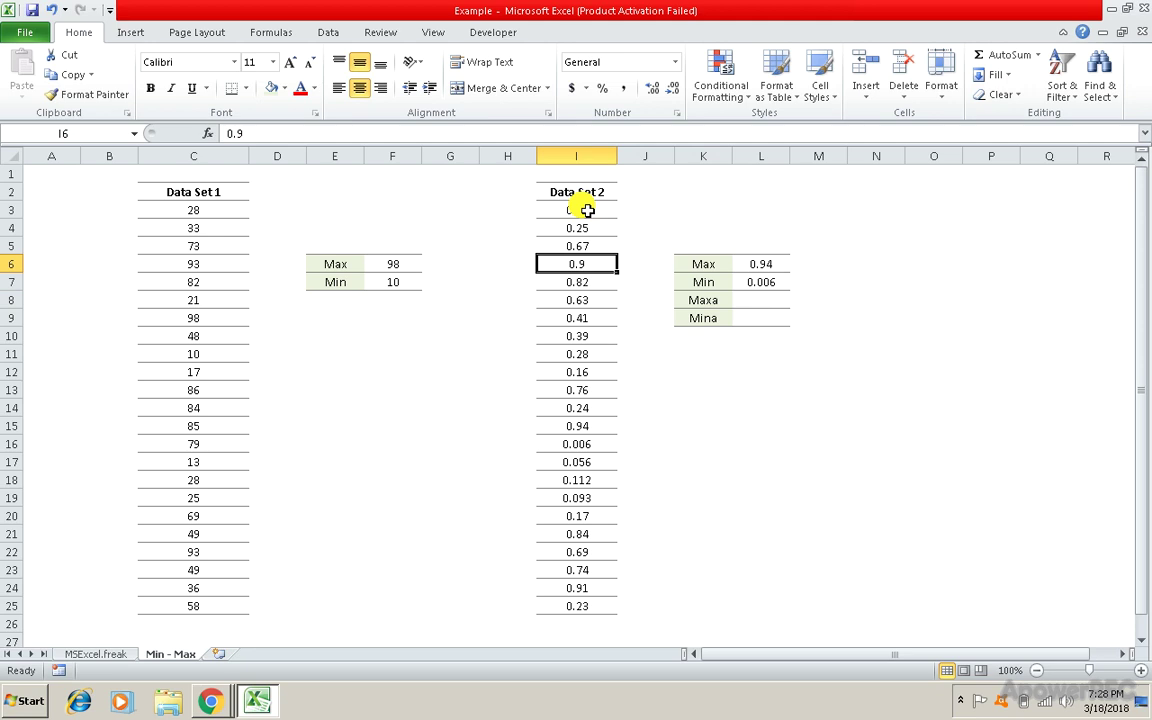
{"action": "key", "text": "BackSpace"}
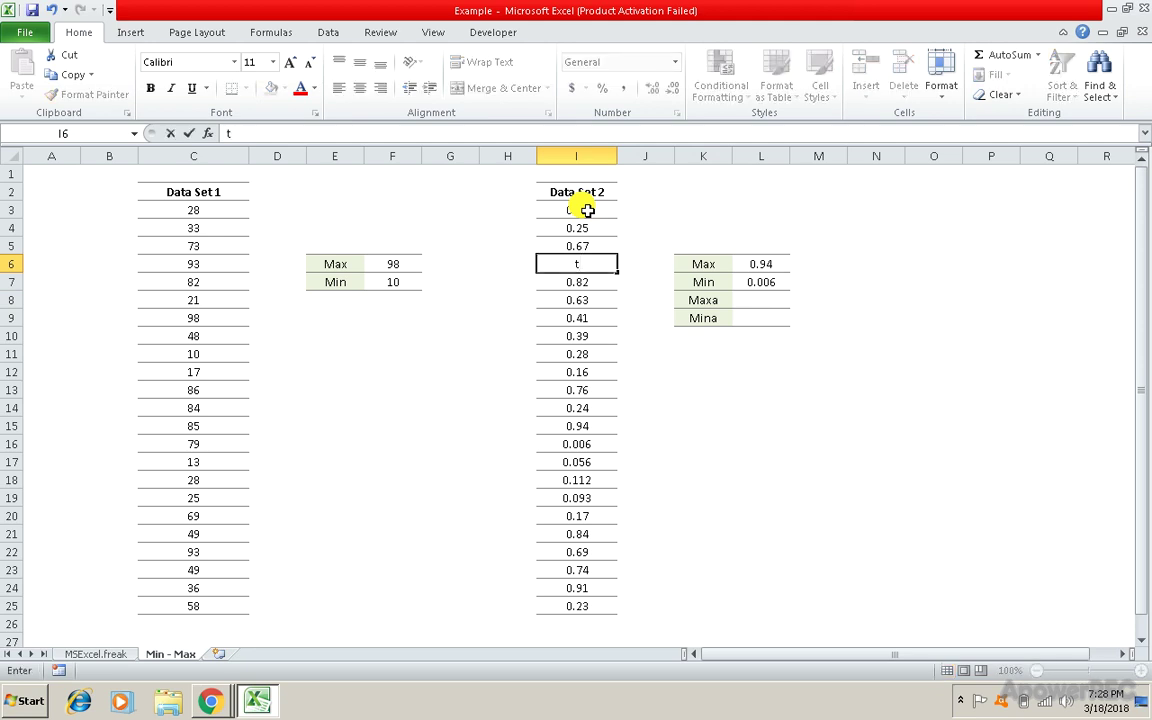
{"action": "type", "text": "t"}
{"action": "type", "text": "rue"}
{"action": "key", "text": "Return"}
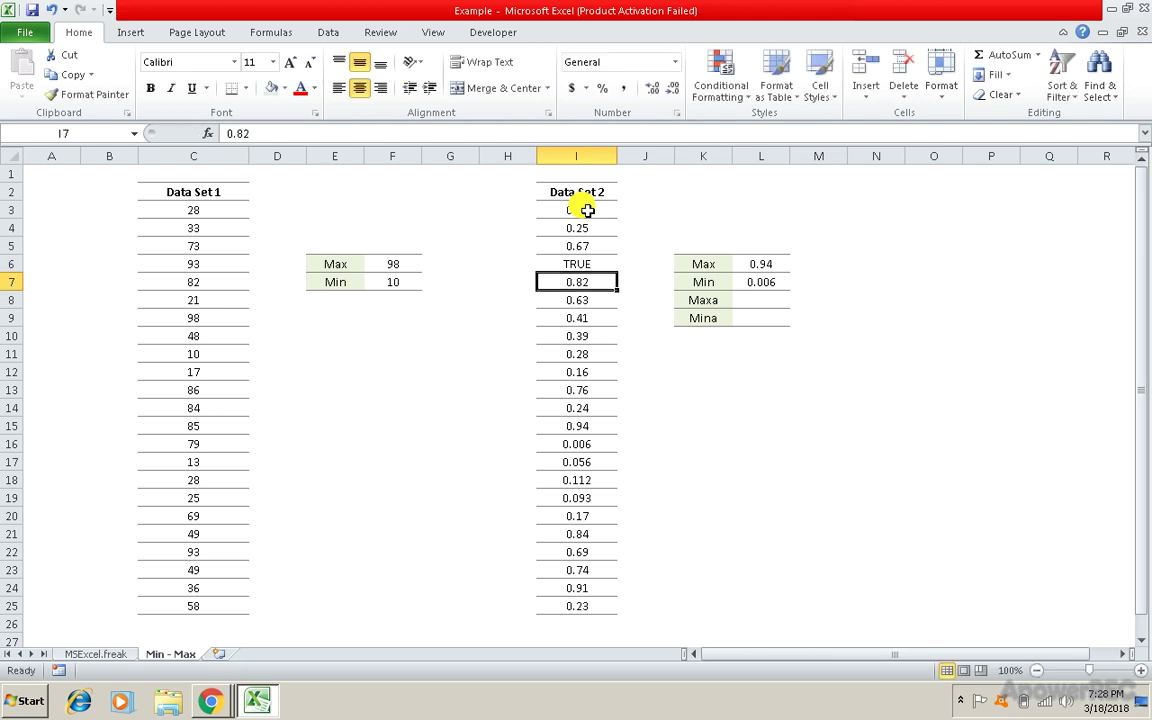
{"action": "key", "text": "BackSpace"}
{"action": "type", "text": "fal"}
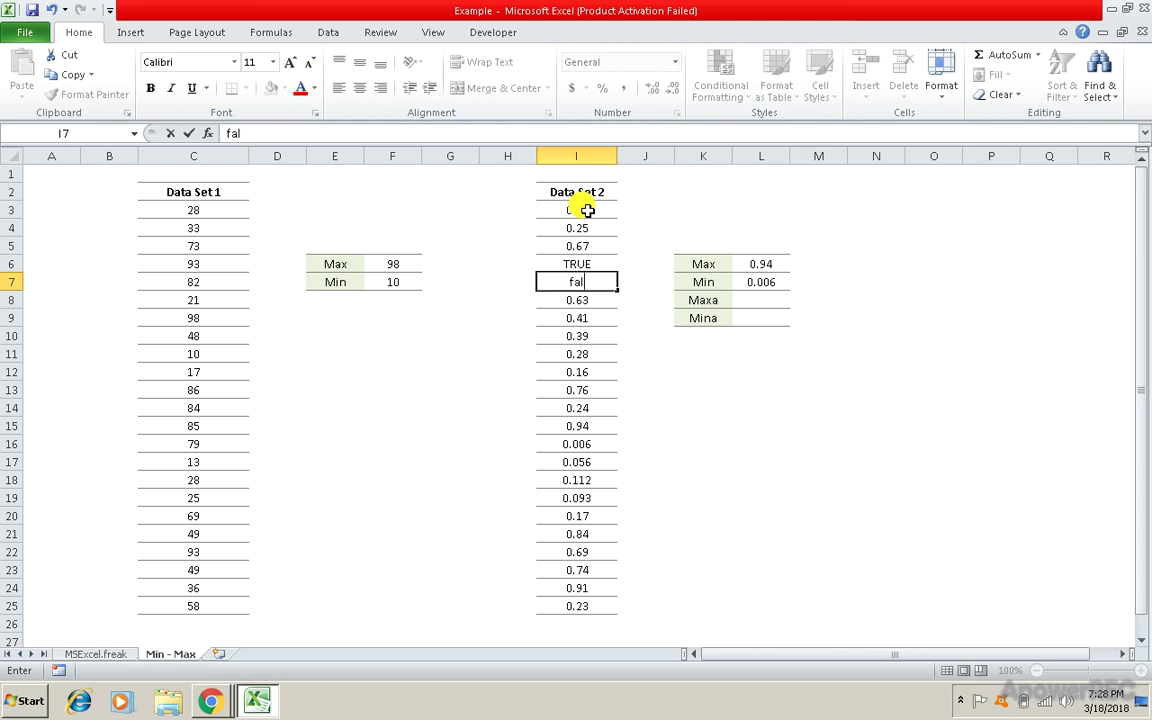
{"action": "type", "text": "se"}
{"action": "key", "text": "Return"}
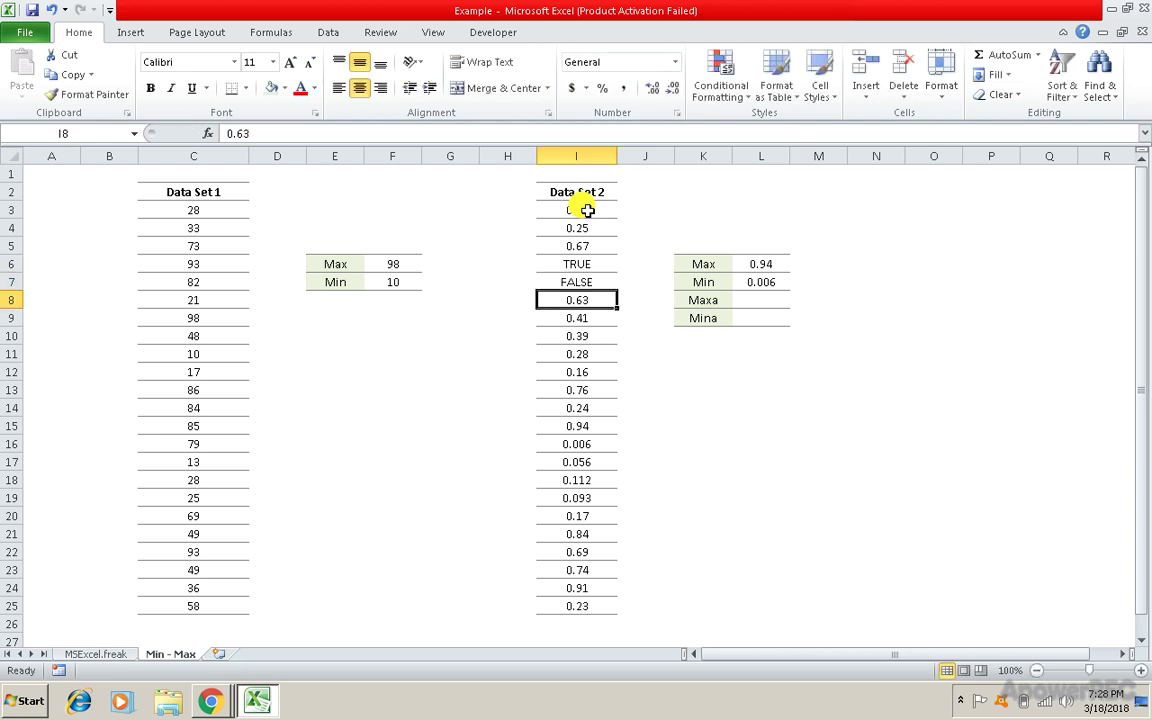
{"action": "key", "text": "Up"}
{"action": "key", "text": "Up"}
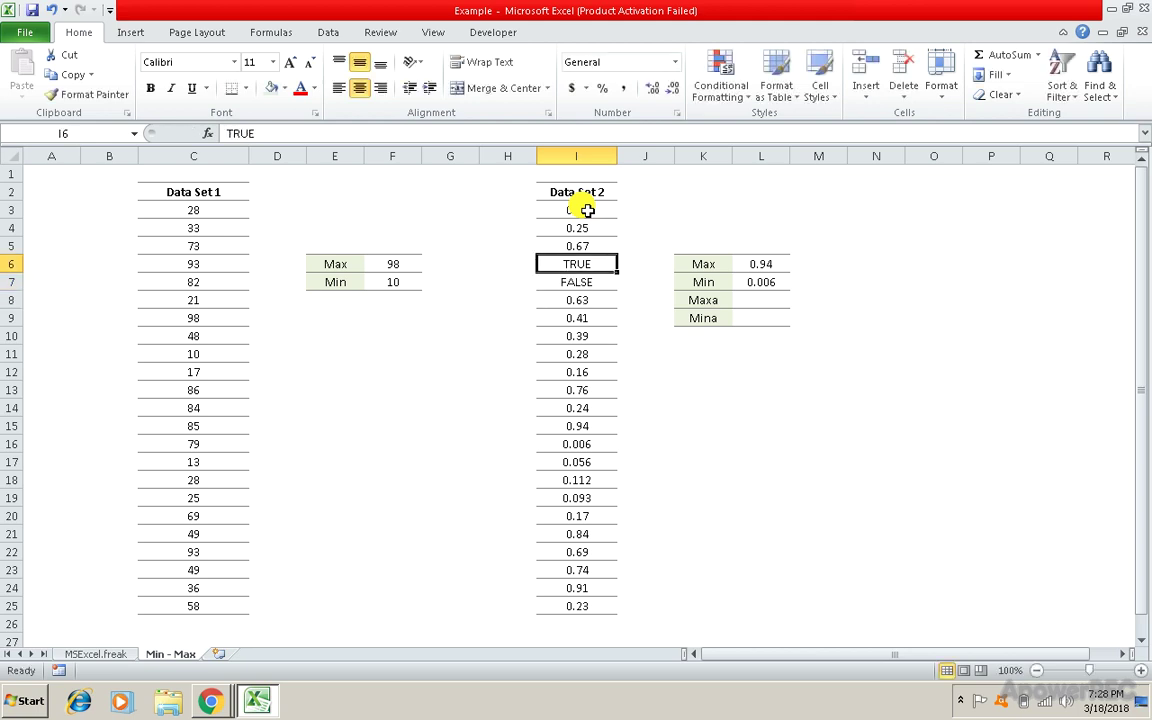
{"action": "key", "text": "Down"}
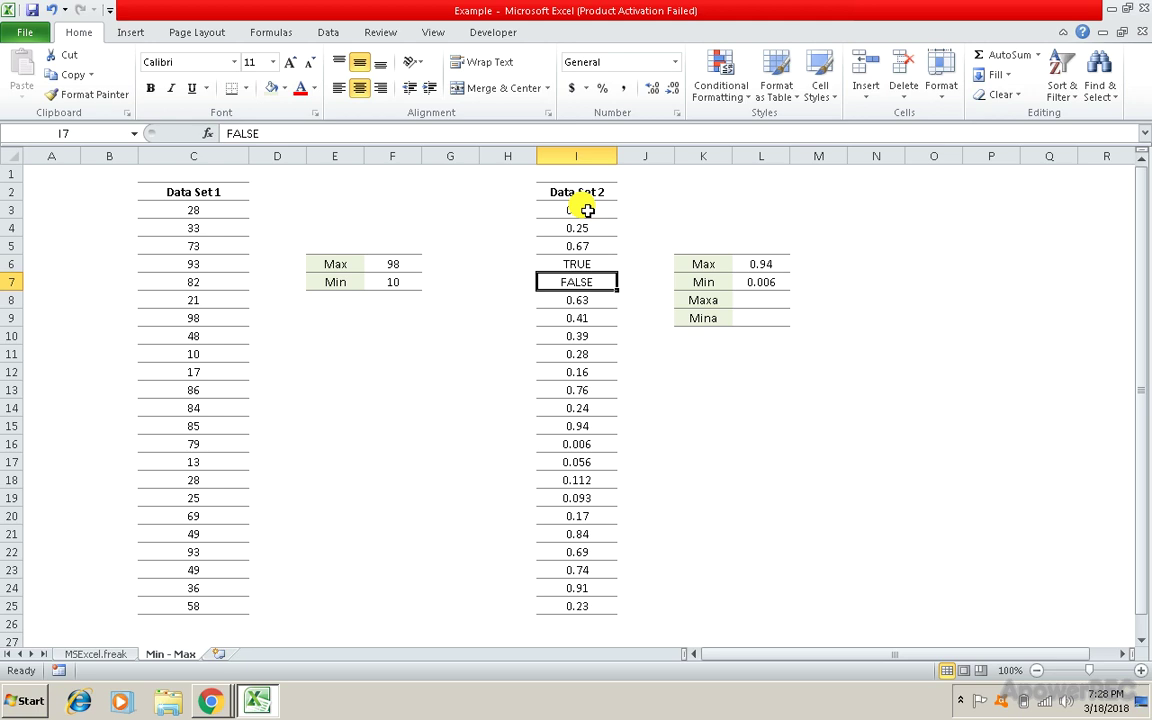
{"action": "key", "text": "Right"}
{"action": "key", "text": "Right"}
{"action": "key", "text": "Right"}
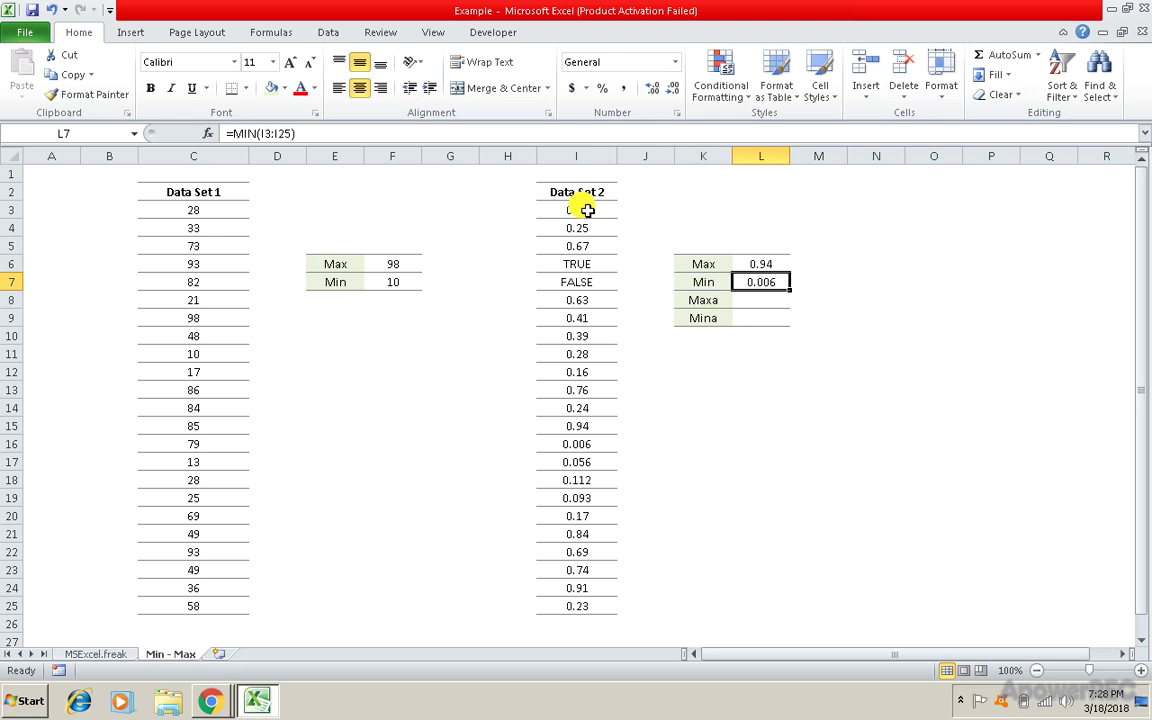
{"action": "key", "text": "Up"}
{"action": "key", "text": "Down"}
{"action": "key", "text": "Down"}
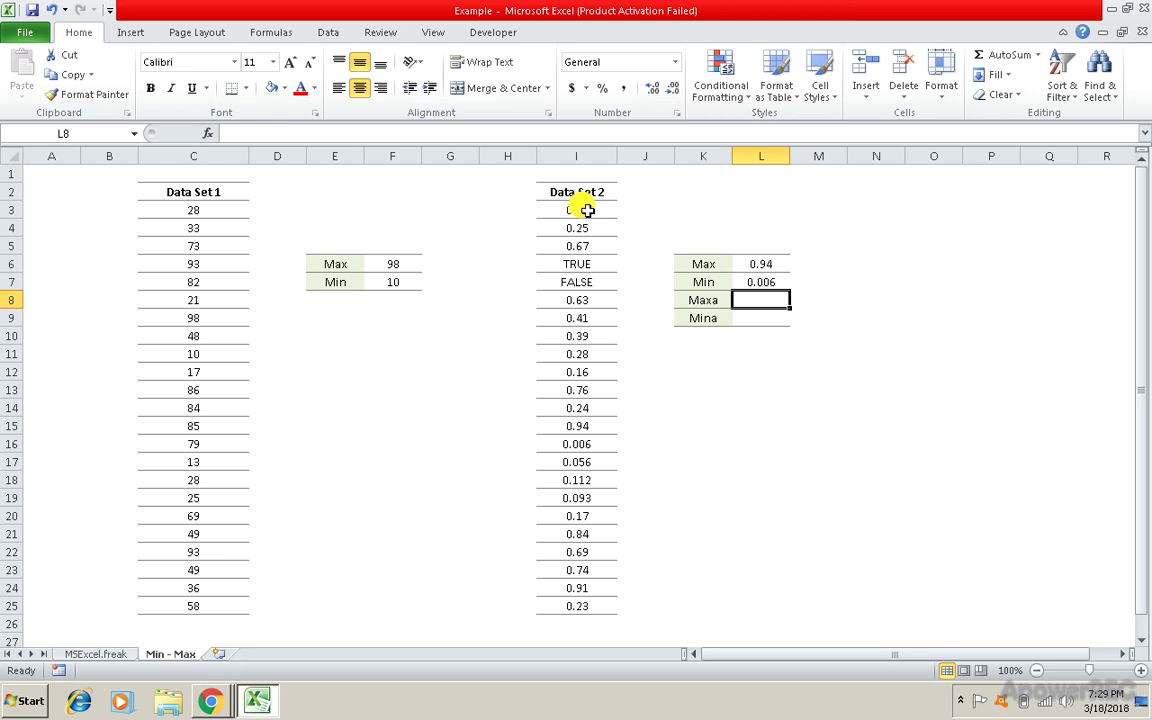
- Enter =MAXA(I3:I25) in L8, which returns 1 because TRUE counts as 1
{"action": "type", "text": "="}
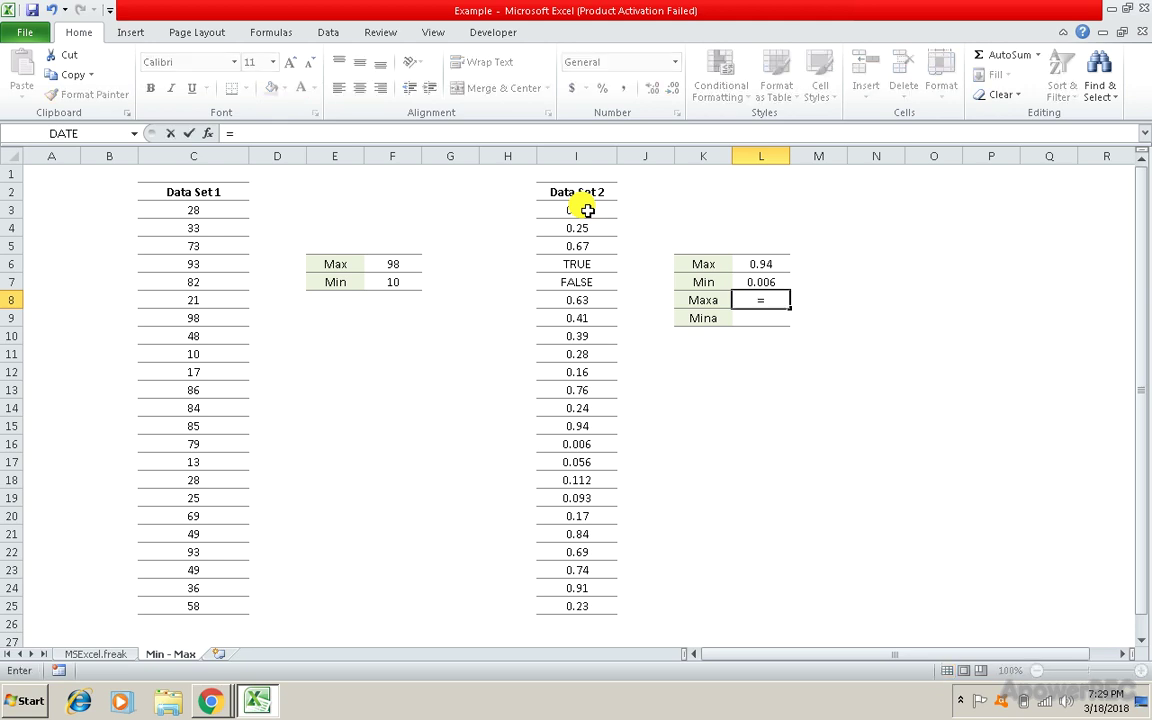
{"action": "type", "text": "max"}
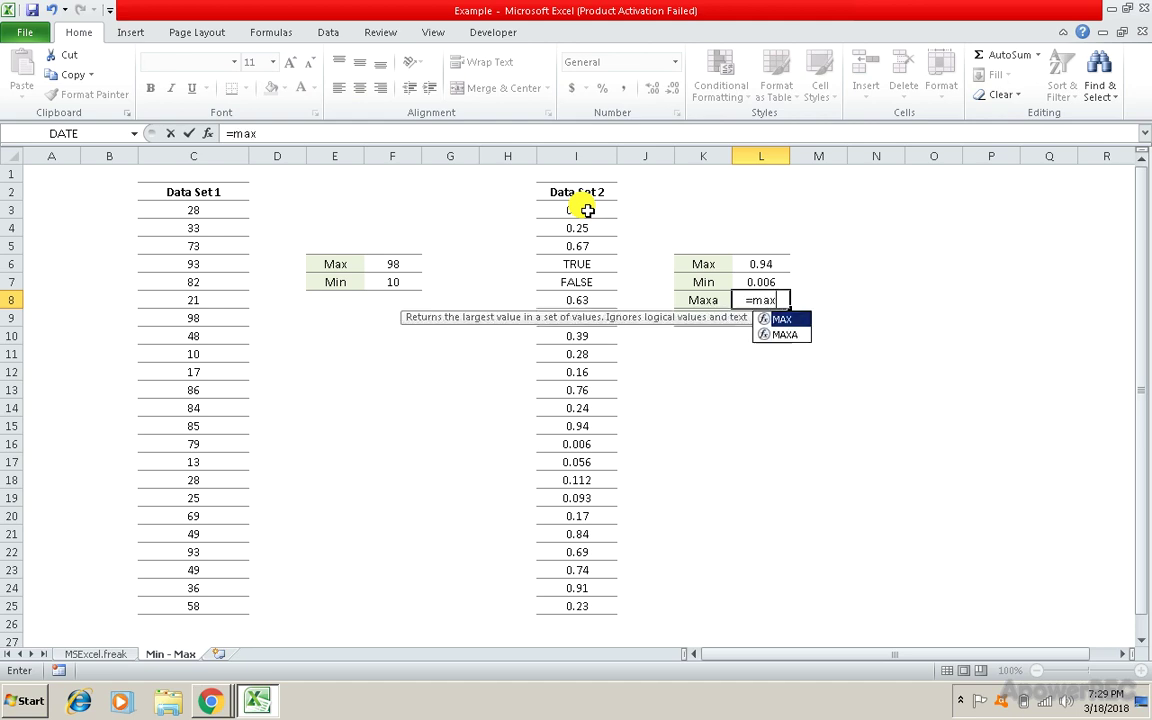
{"action": "type", "text": "a("}
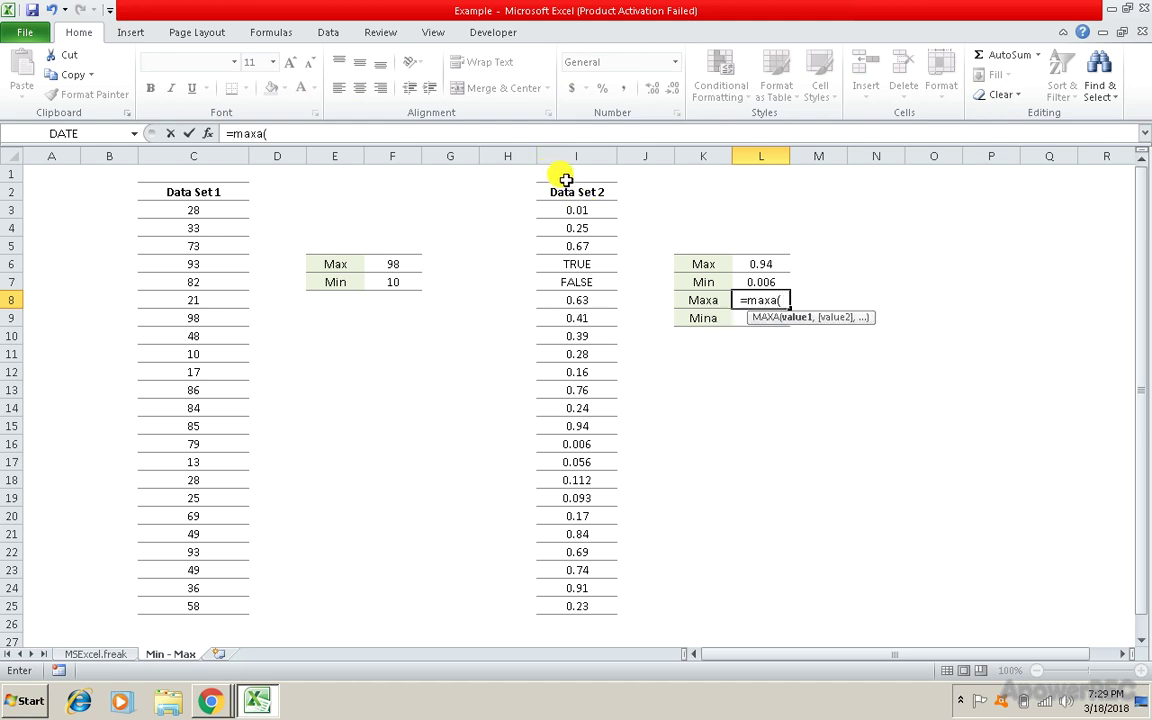
{"action": "left_click", "coordinate": [587, 209]}
{"action": "key", "text": "ctrl+shift+Down"}
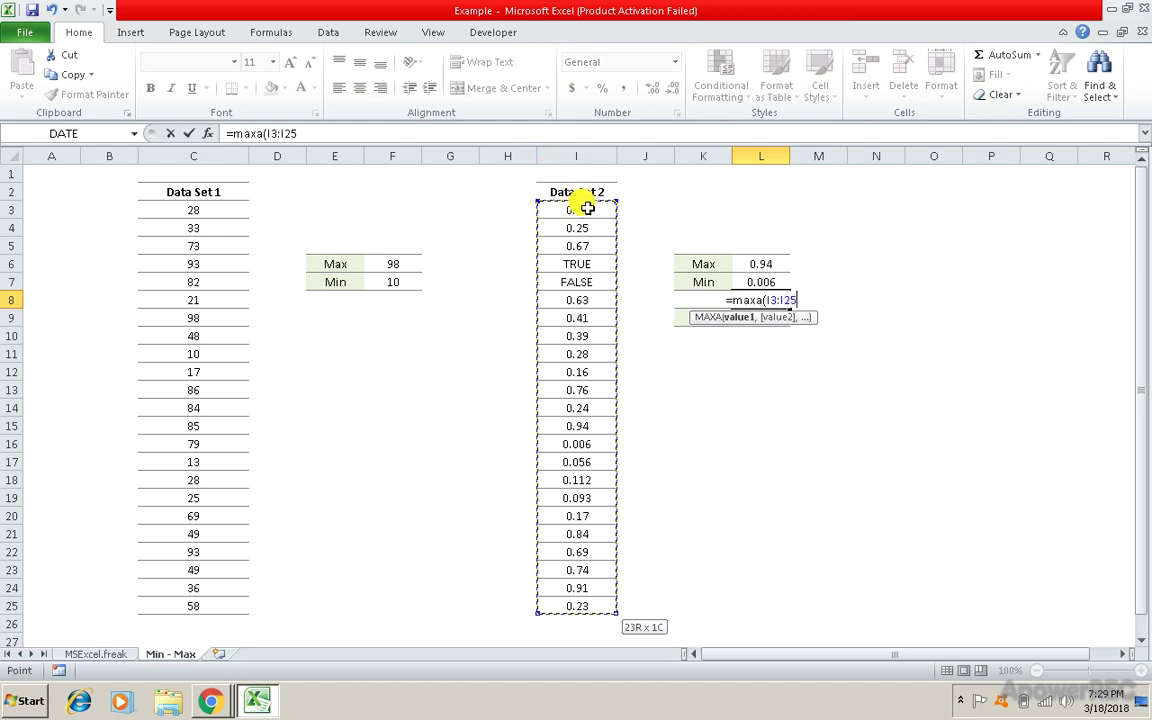
{"action": "type", "text": ")"}
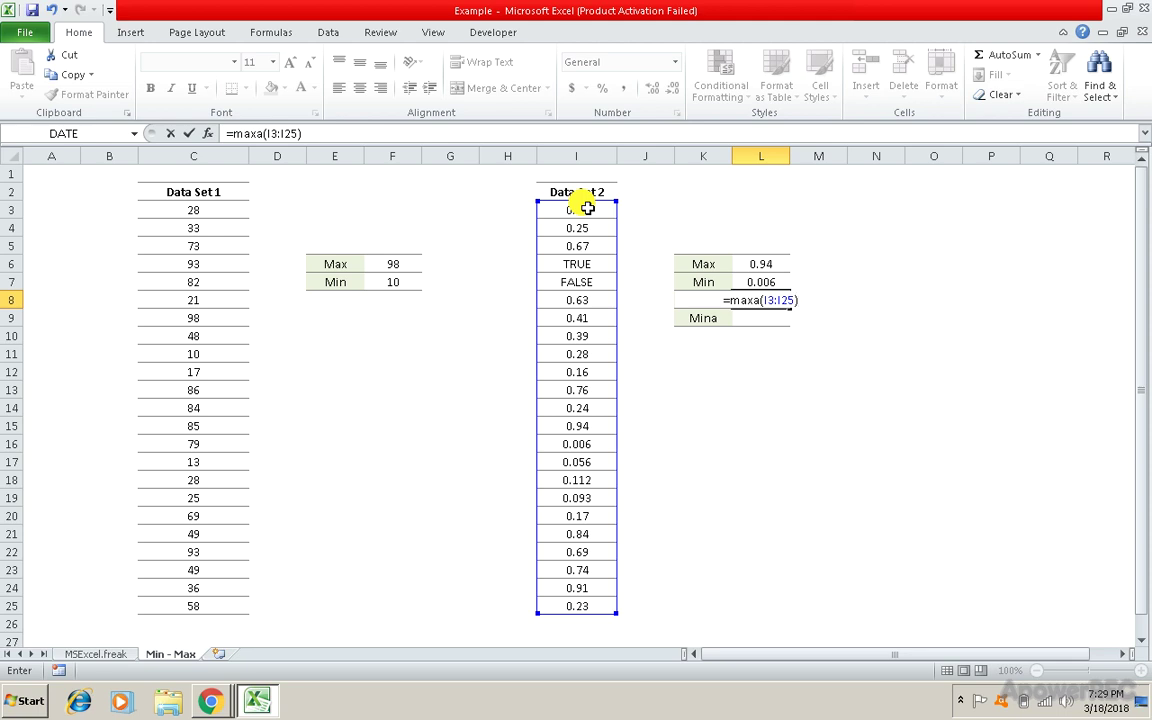
{"action": "key", "text": "Return"}
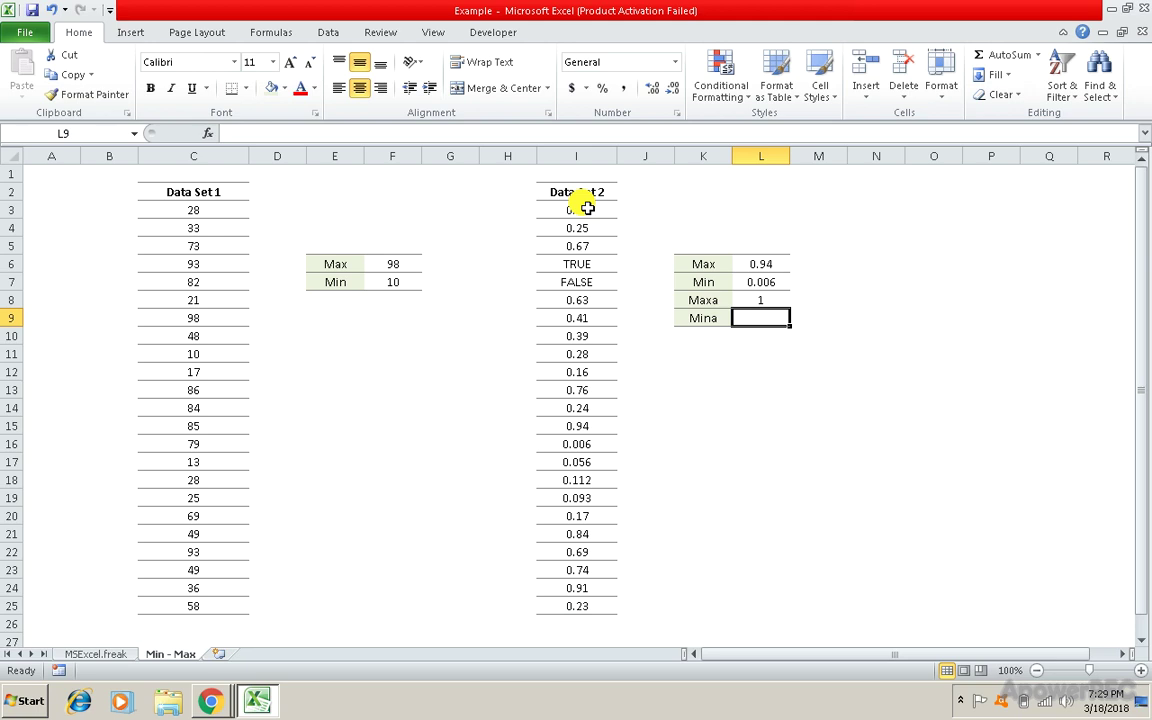
- Enter =MINA(I3:I25) in L9, which returns 0 because FALSE counts as 0
{"action": "type", "text": "=m"}
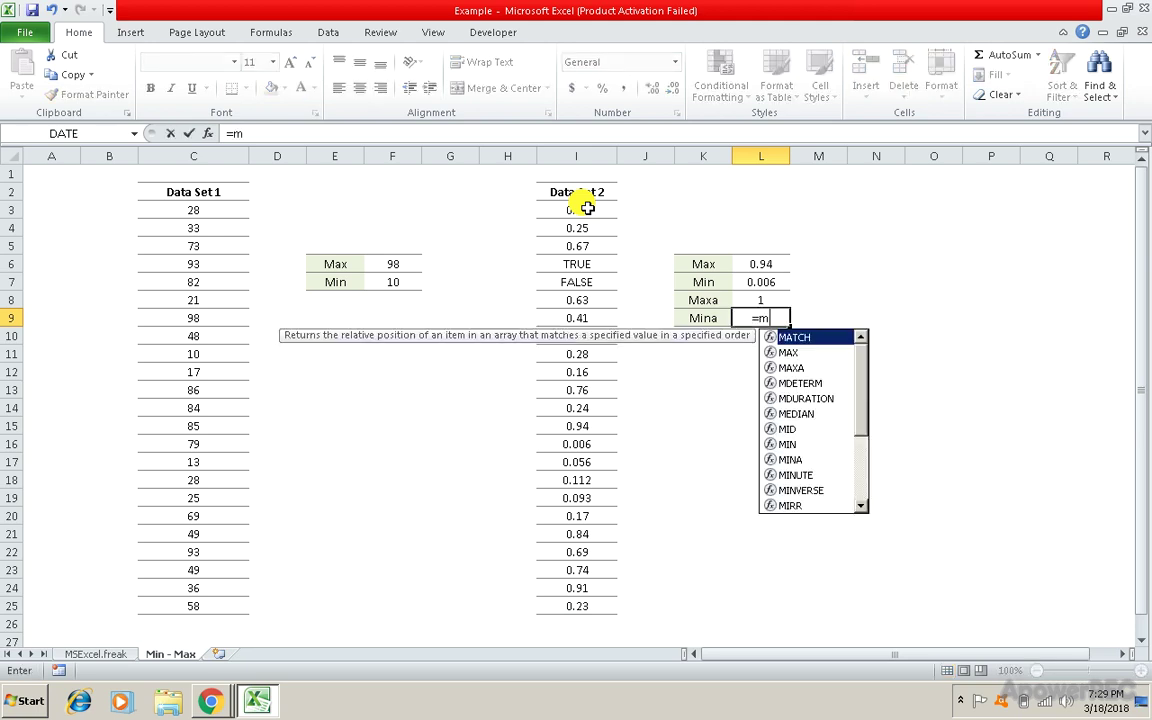
{"action": "type", "text": "ina("}
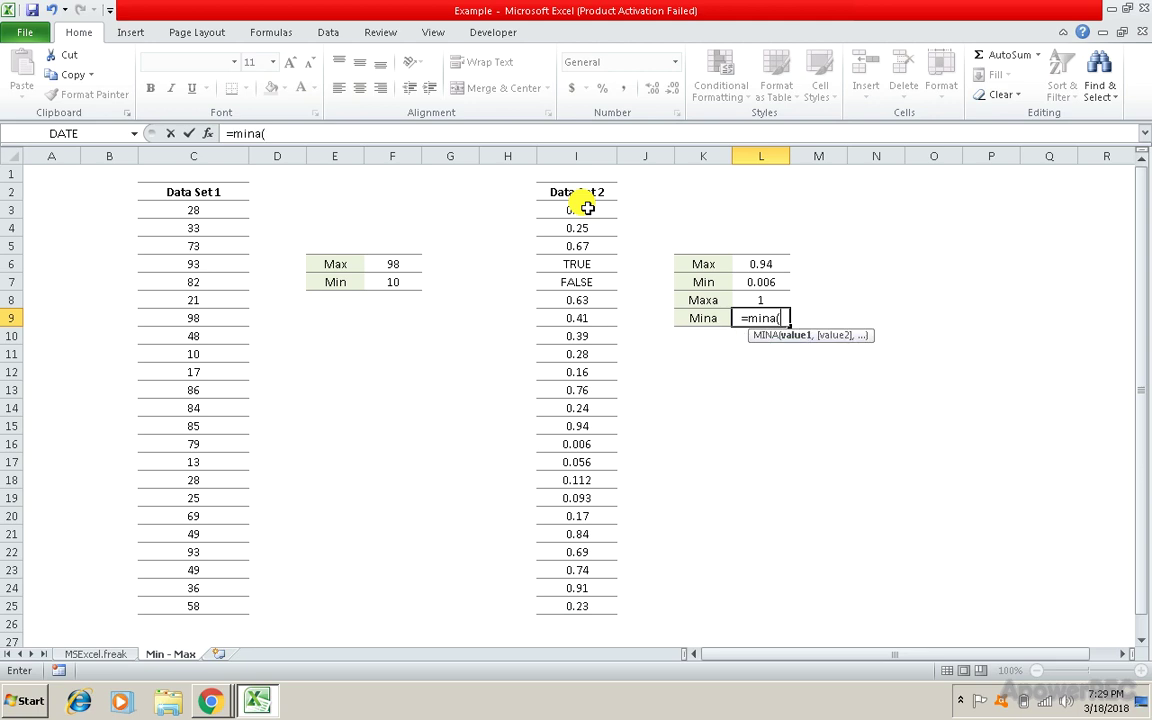
{"action": "left_click", "coordinate": [585, 206]}
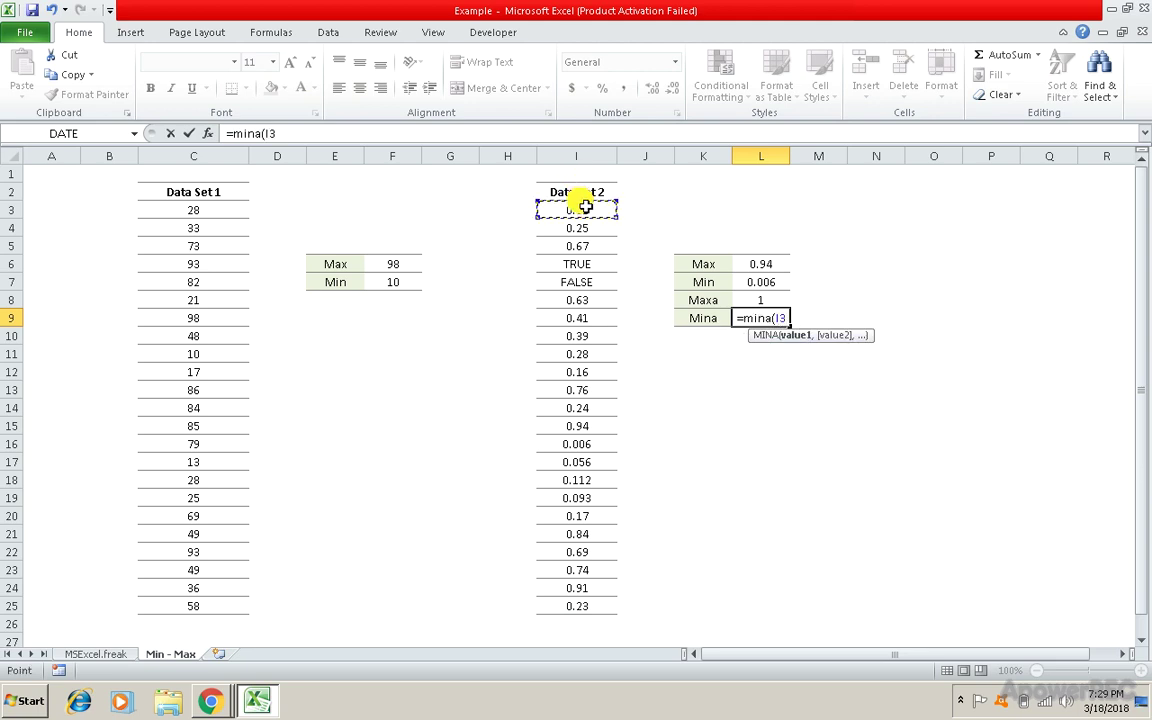
{"action": "key", "text": "ctrl+shift+Down"}
{"action": "type", "text": ")"}
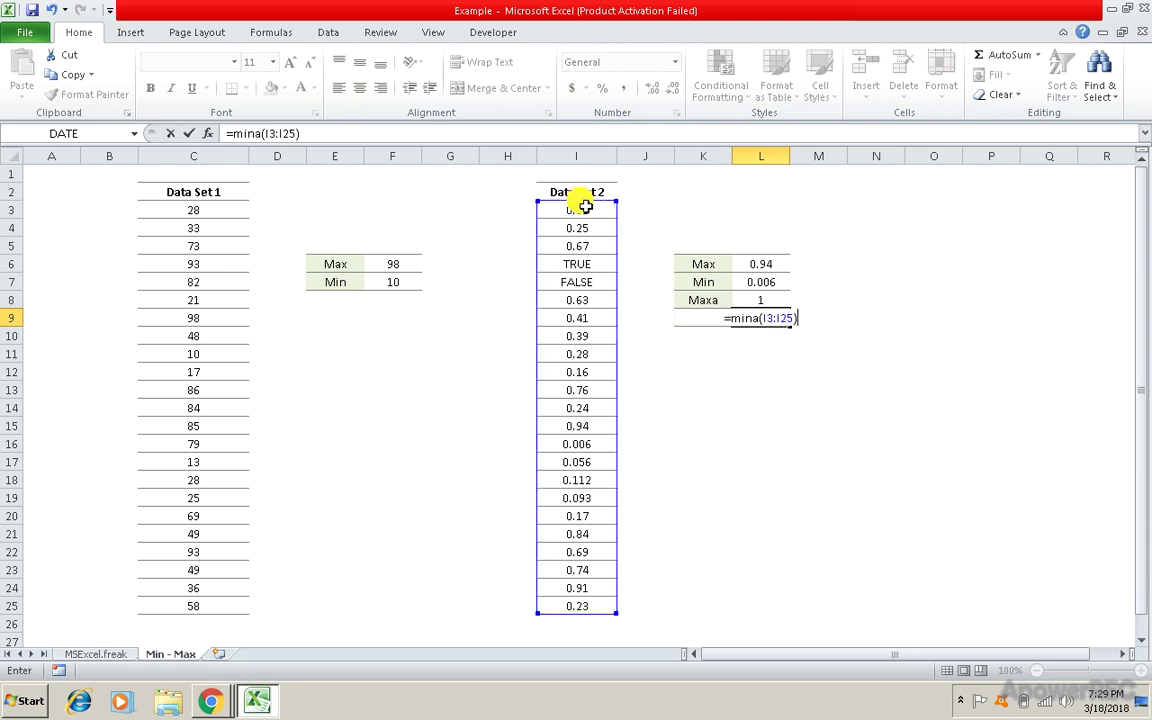
{"action": "key", "text": "Return"}
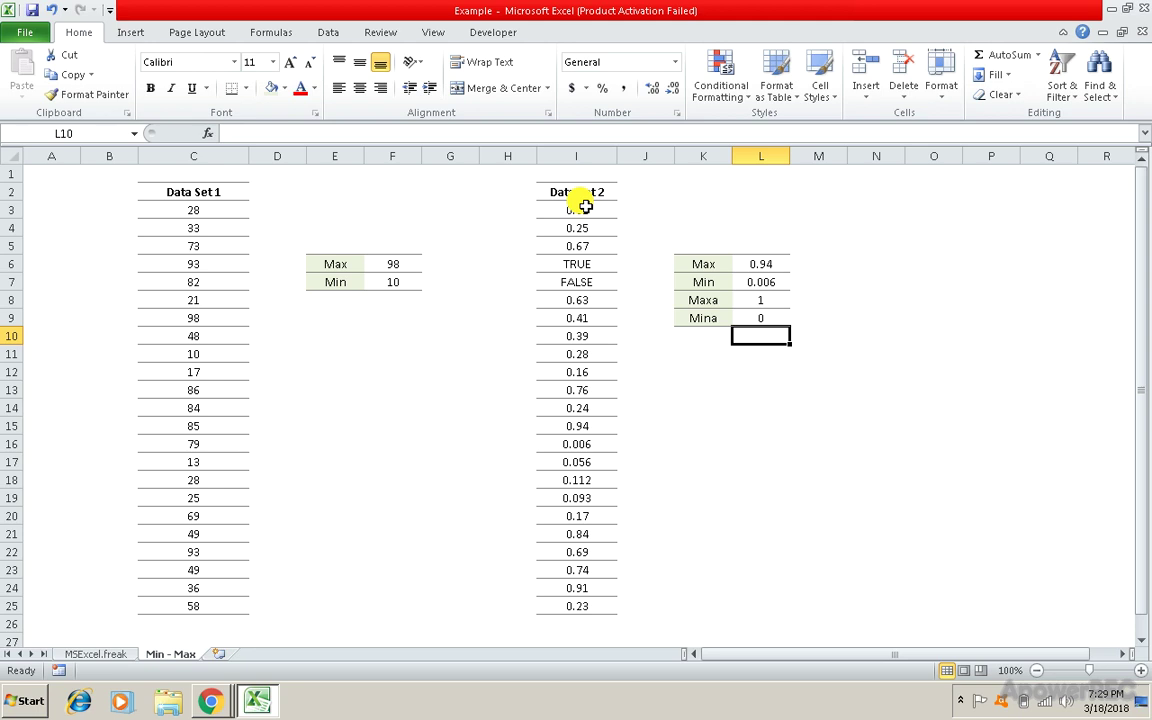